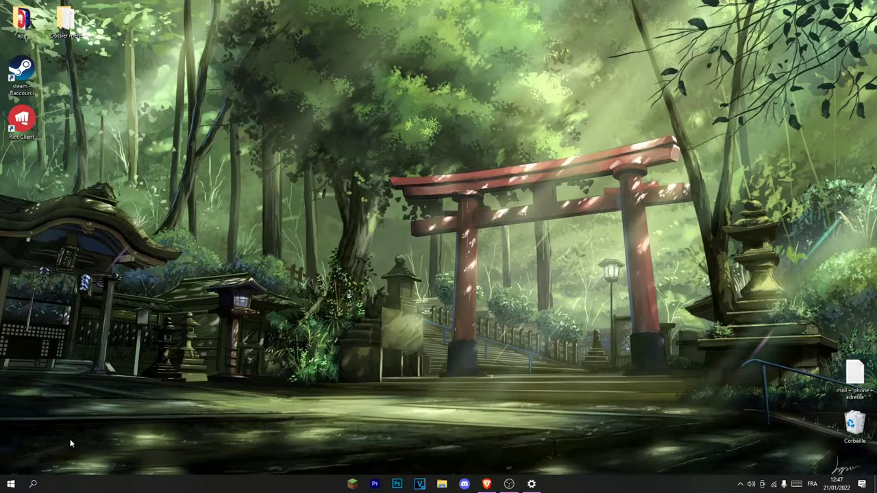
# - Search Windows for valorant, open the application's file location and copy the Riot Games folder path
pyautogui.click(36, 485)
pyautogui.write('valorant')
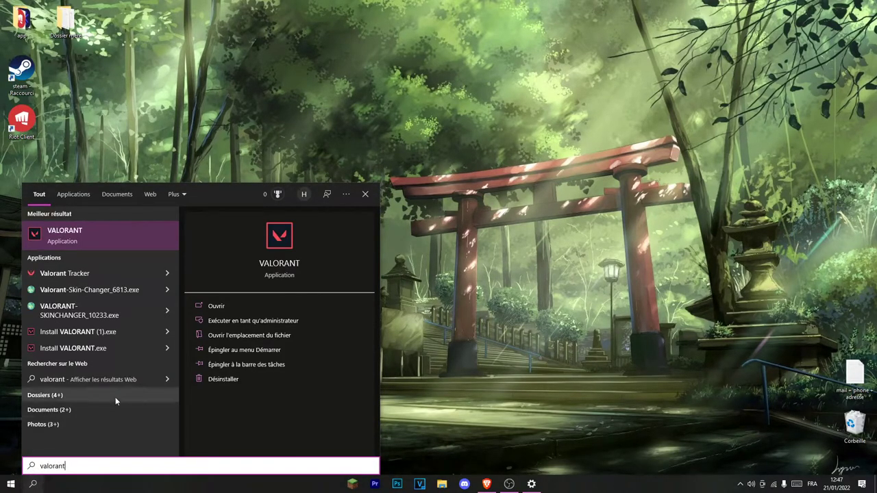
pyautogui.click(261, 335)
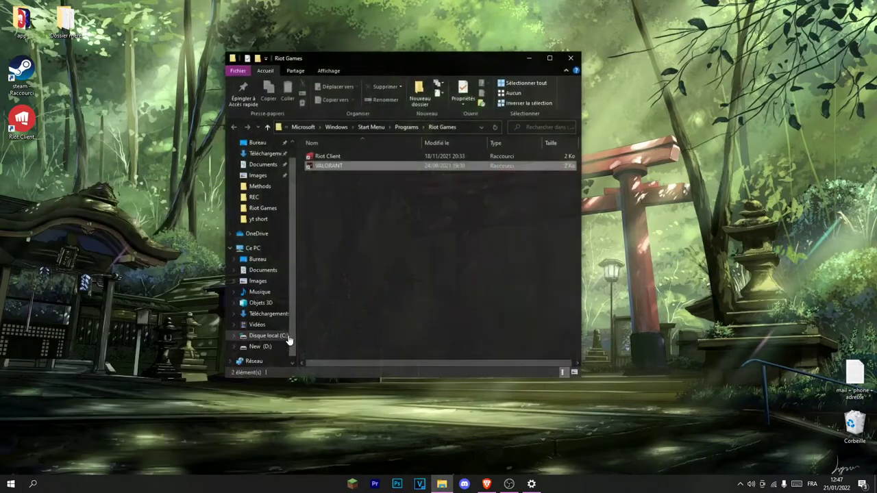
pyautogui.click(466, 129)
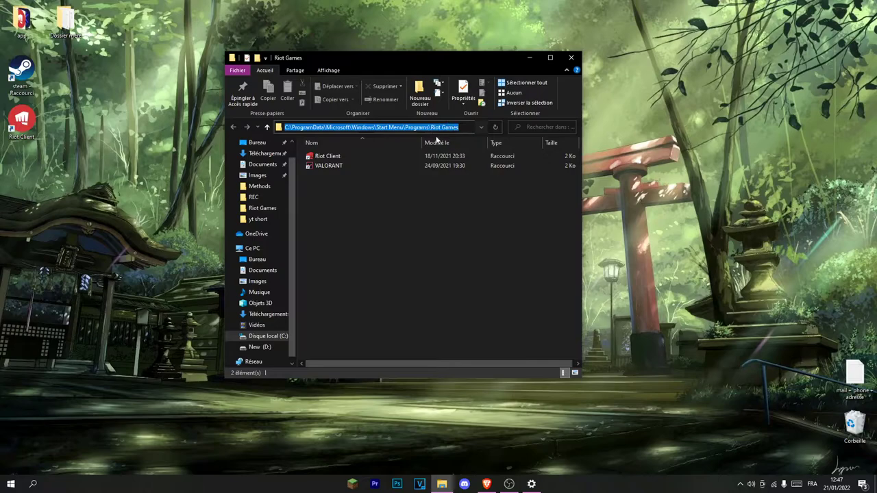
pyautogui.click(365, 241)
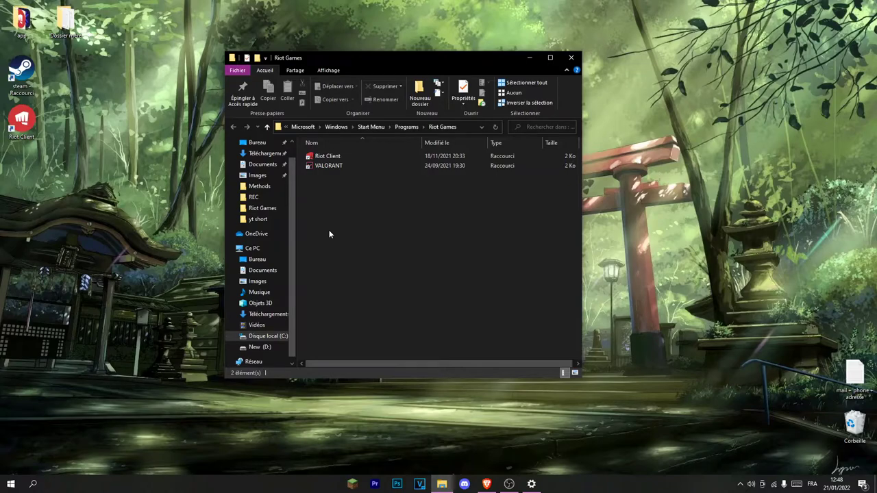
# - Open the VALORANT shortcut's compatibility properties and leave the option disabling fullscreen optimizations unchecked
pyautogui.click(333, 169)
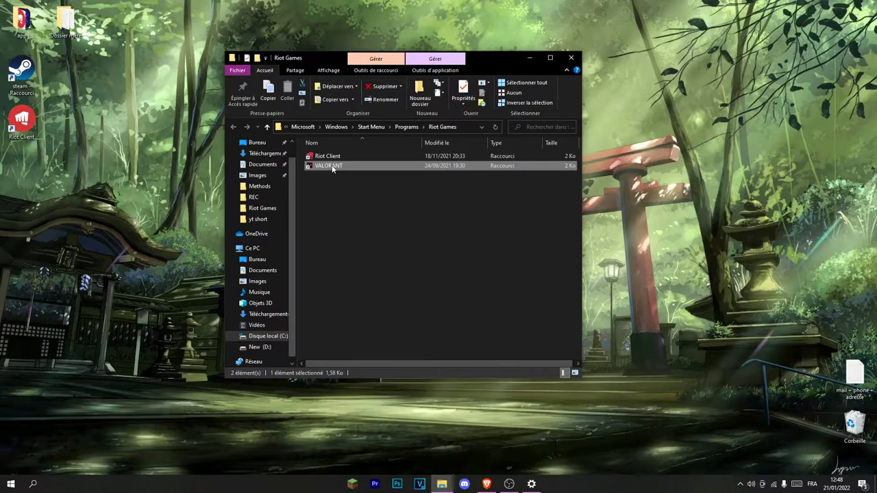
pyautogui.rightClick(333, 168)
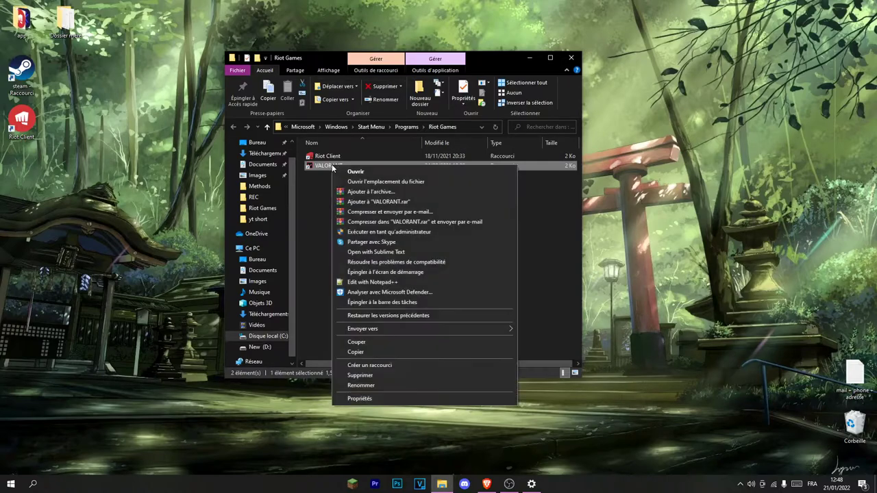
pyautogui.click(359, 398)
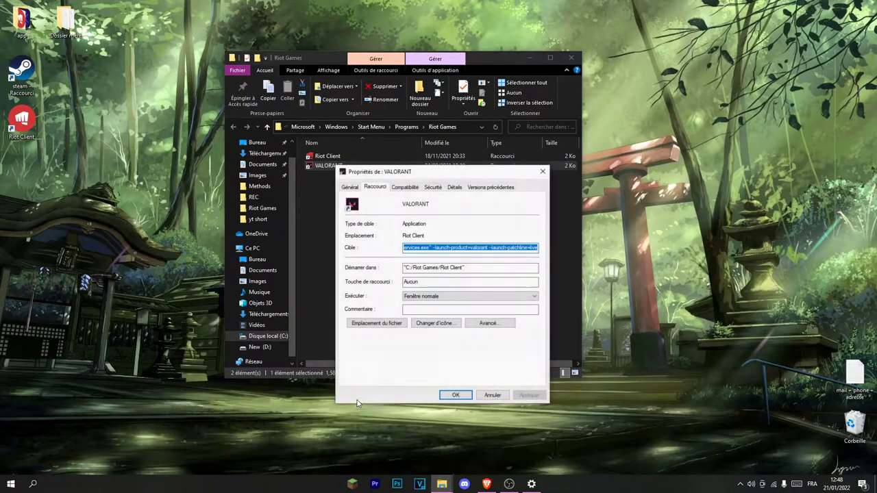
pyautogui.click(405, 187)
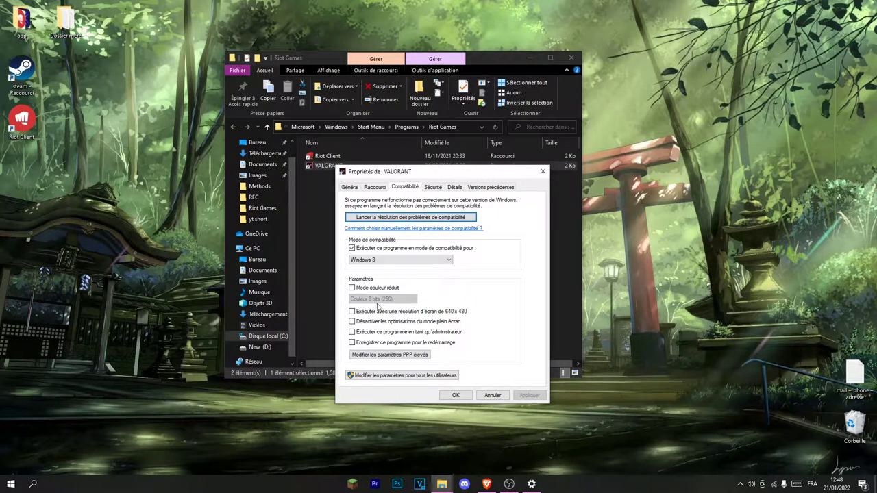
pyautogui.click(351, 322)
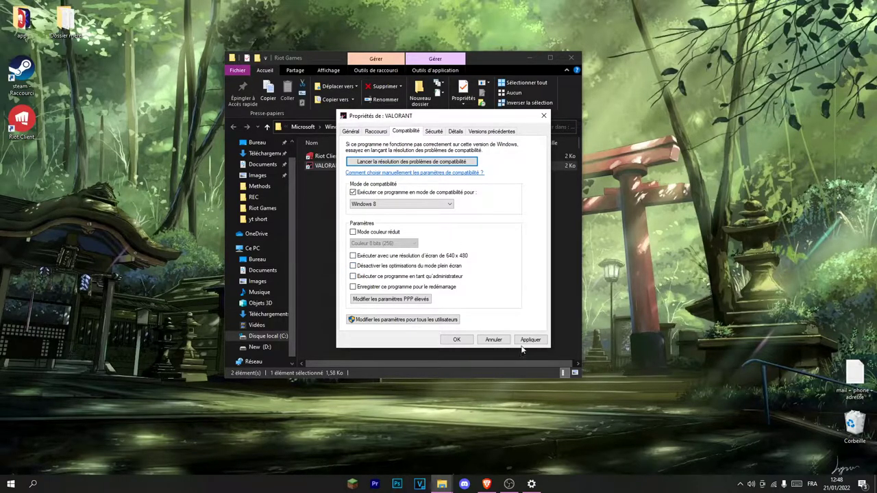
# - Override VALORANT's high-DPI scaling behaviour with scaling performed by Application, apply the properties and close the Riot Games folder
pyautogui.click(390, 299)
pyautogui.click(381, 293)
pyautogui.click(381, 294)
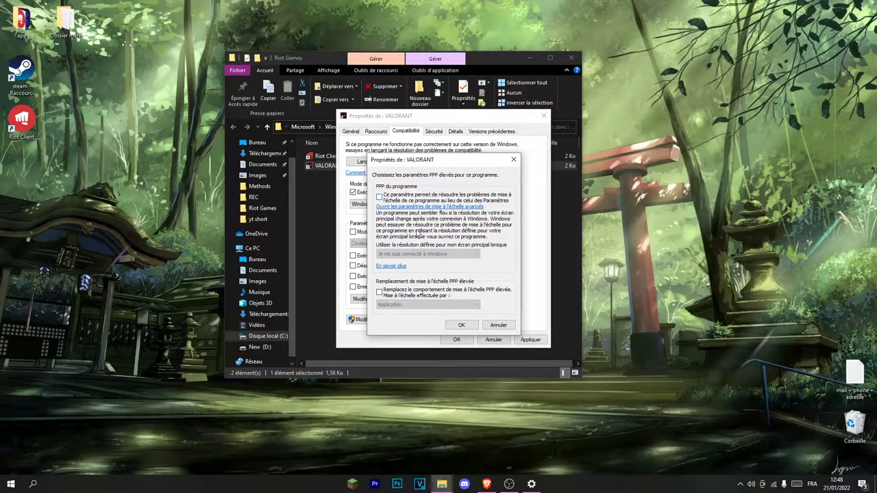
pyautogui.click(387, 293)
pyautogui.click(401, 304)
pyautogui.click(403, 314)
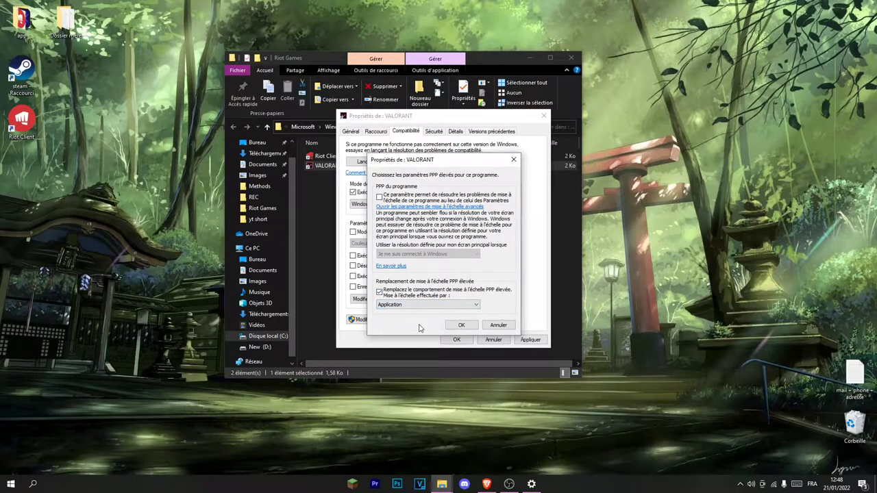
pyautogui.click(458, 325)
pyautogui.click(531, 339)
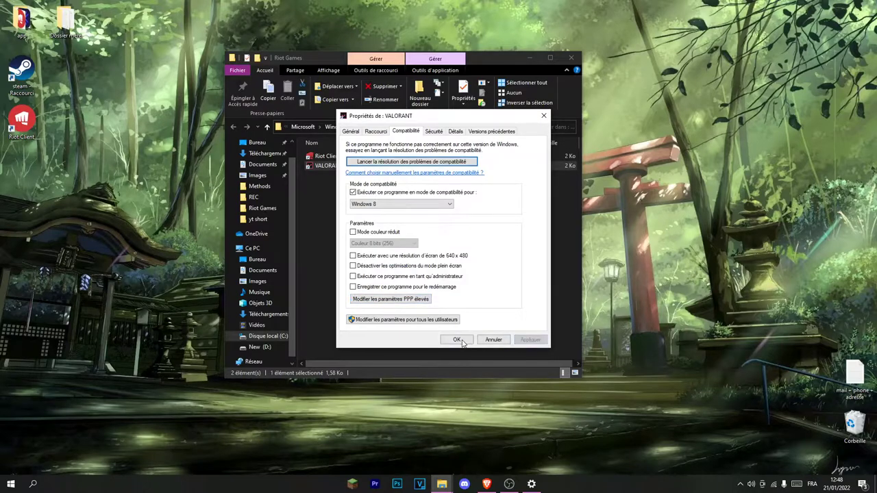
pyautogui.click(457, 339)
pyautogui.click(572, 57)
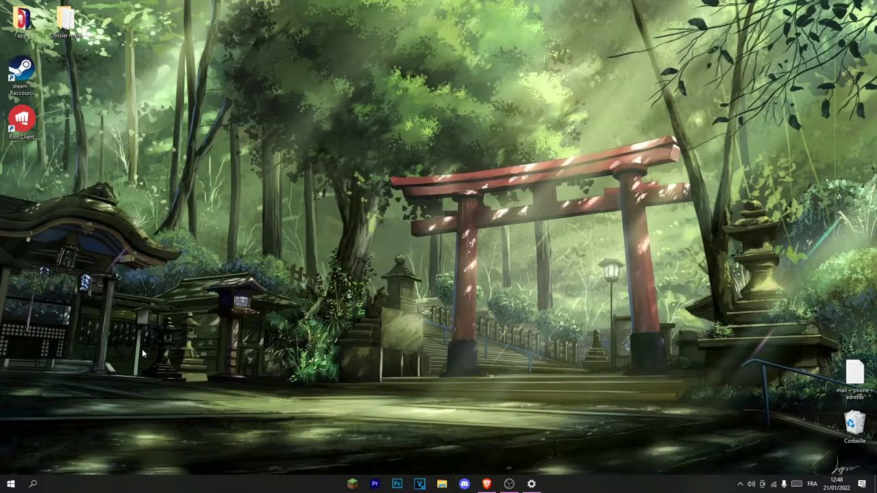
# - Make sure Xbox Game Bar is set to Désactivé in the Windows gaming settings and check the Mode jeu page
pyautogui.click(6, 485)
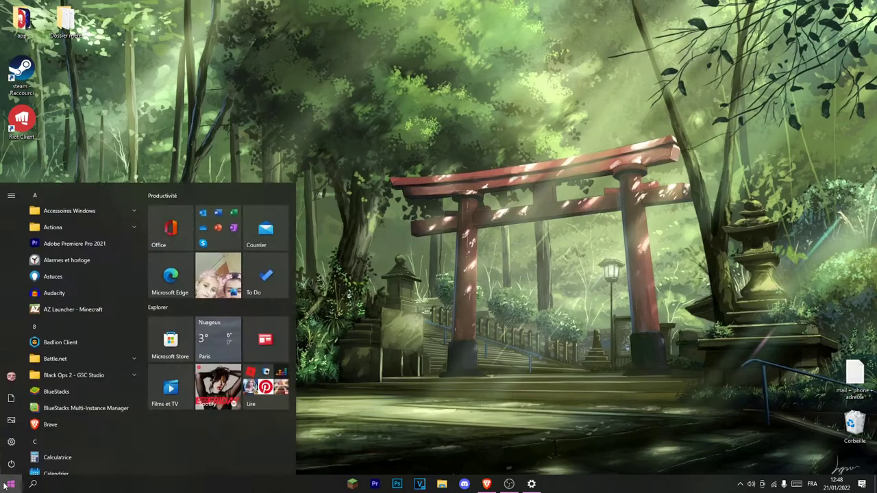
pyautogui.click(11, 441)
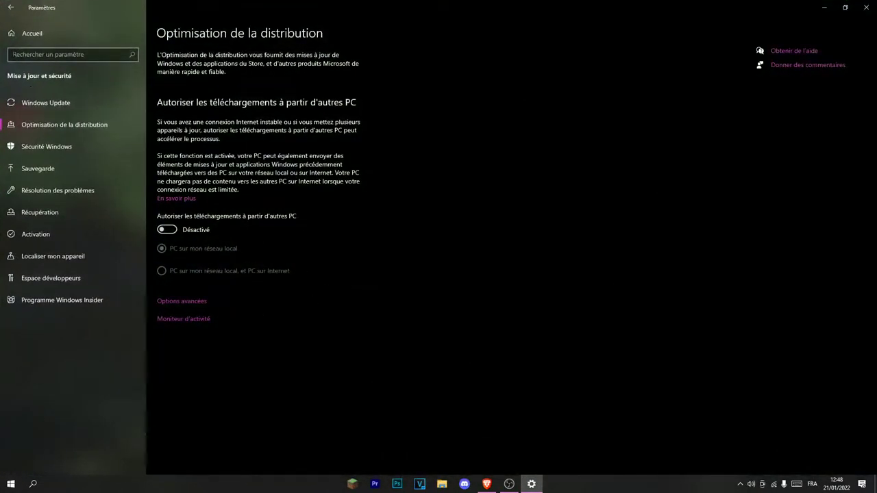
pyautogui.click(10, 8)
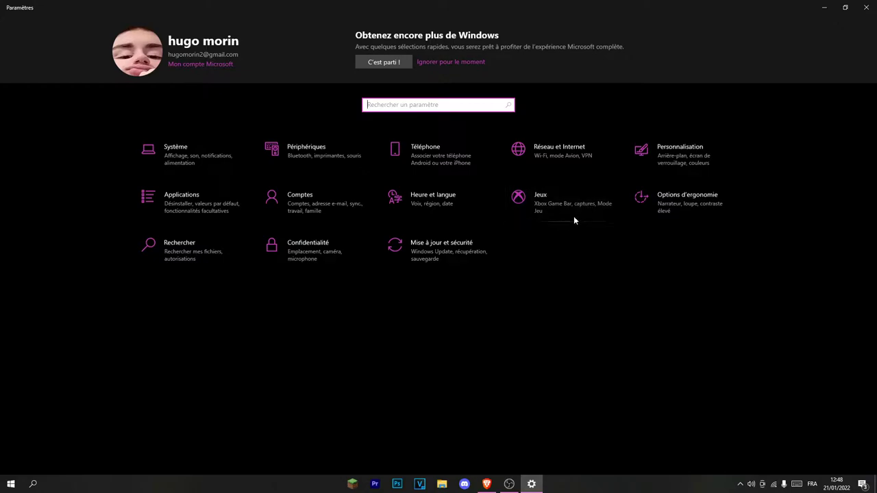
pyautogui.click(574, 199)
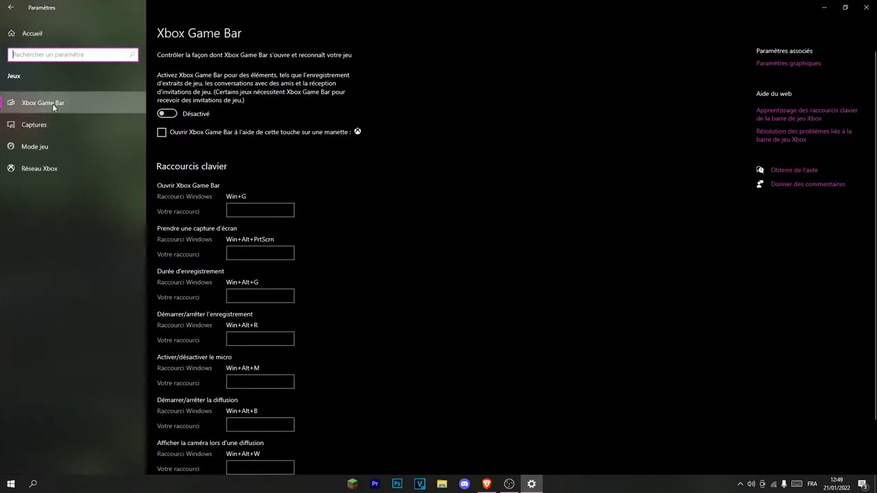
pyautogui.click(171, 115)
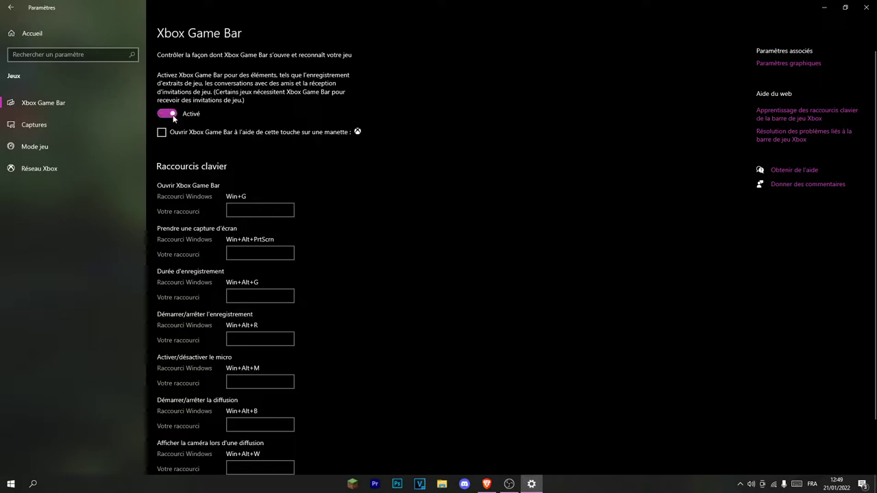
pyautogui.click(174, 116)
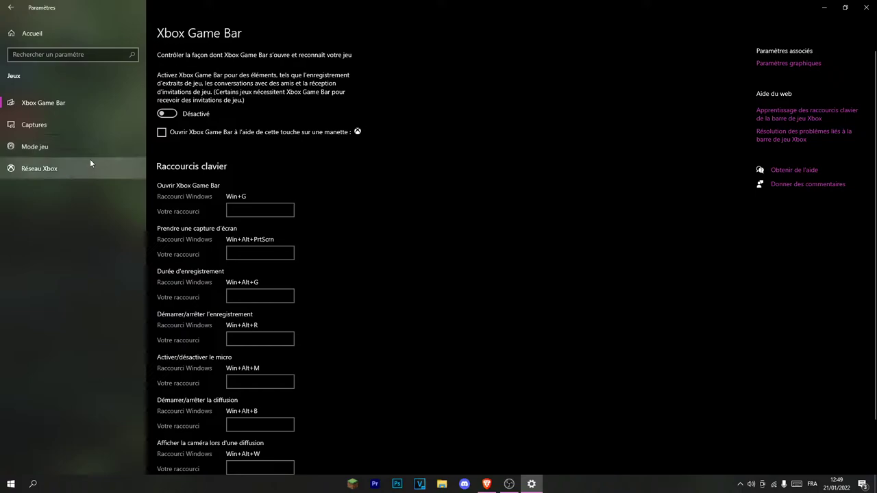
pyautogui.click(50, 146)
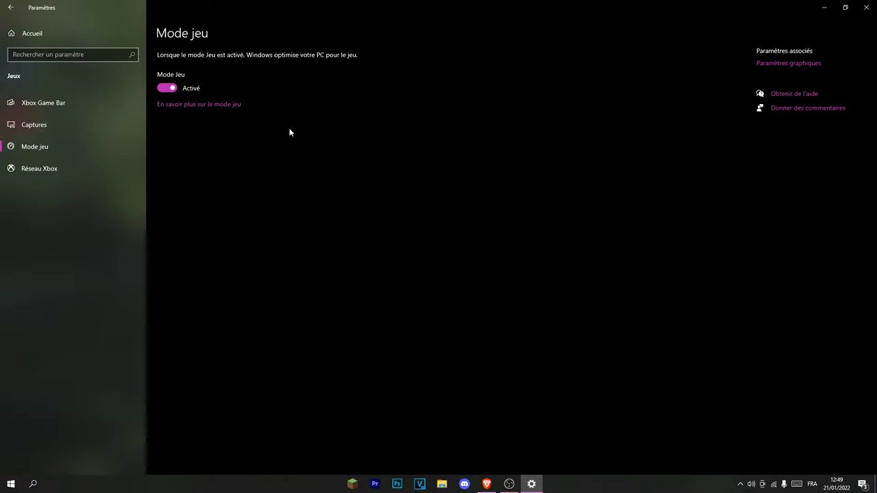
pyautogui.click(866, 7)
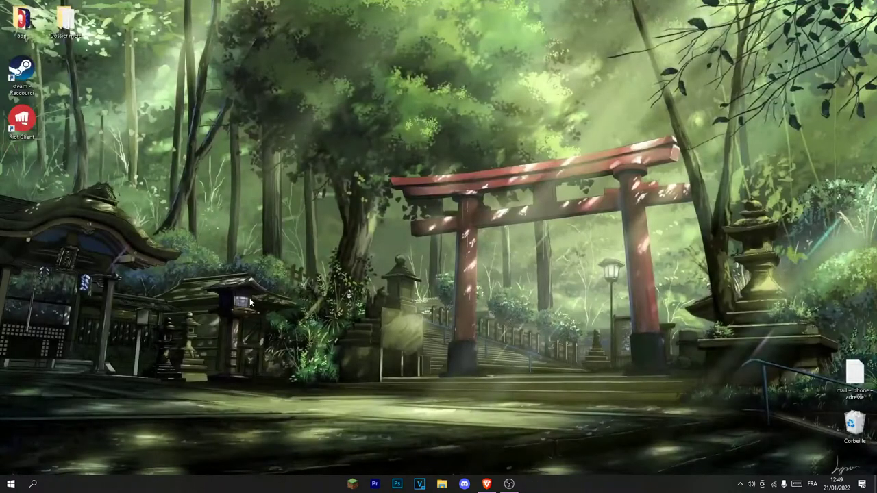
# - Open Paramètres graphiques and make sure hardware-accelerated GPU scheduling is set to Activé
pyautogui.click(11, 484)
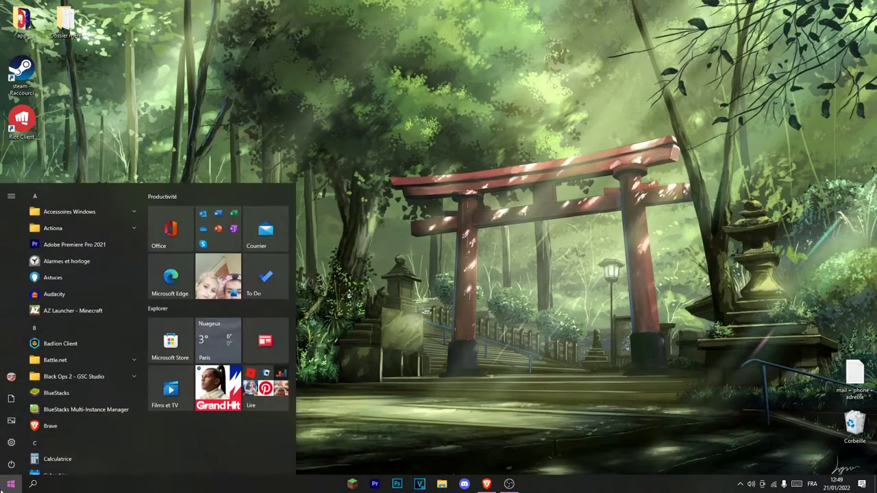
pyautogui.click(32, 484)
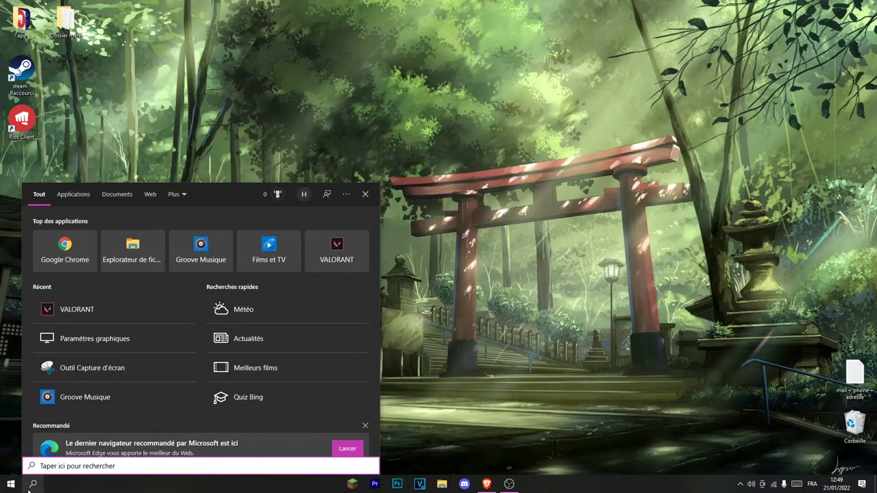
pyautogui.write('graph')
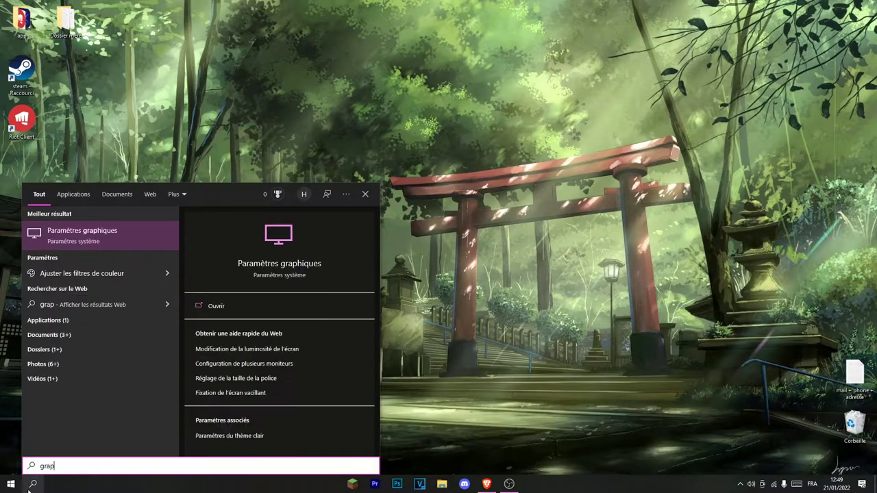
pyautogui.click(91, 243)
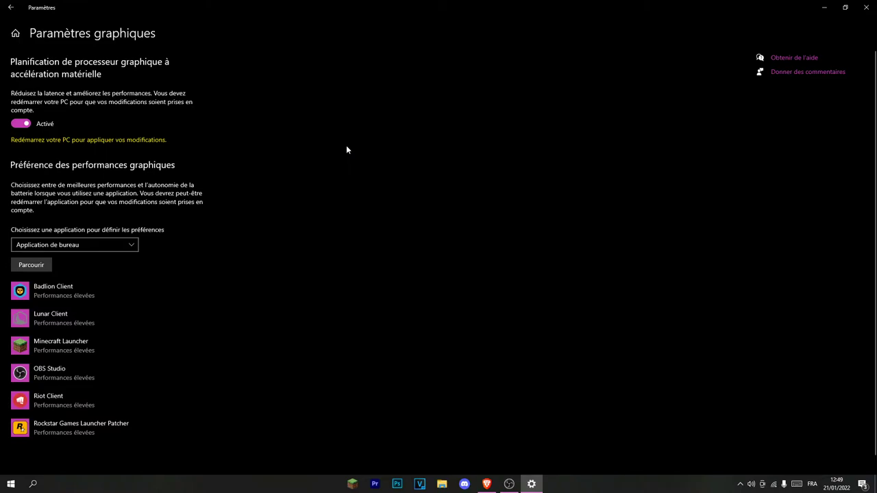
pyautogui.click(20, 124)
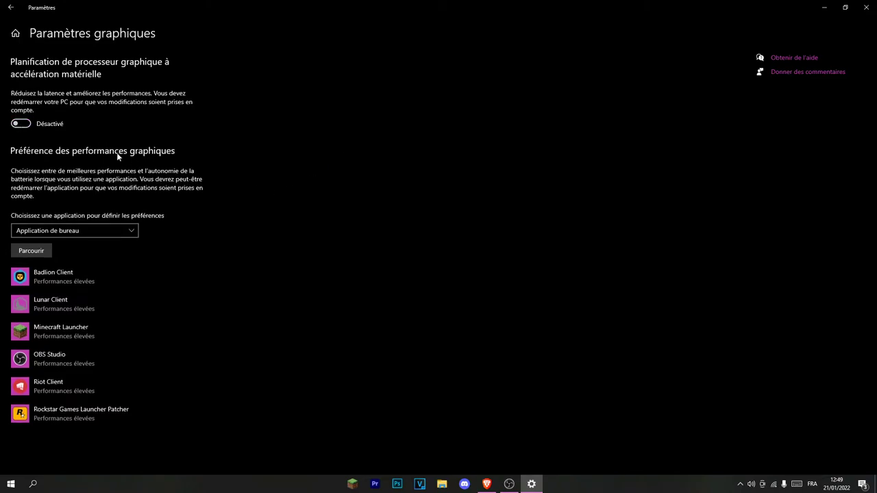
pyautogui.click(27, 123)
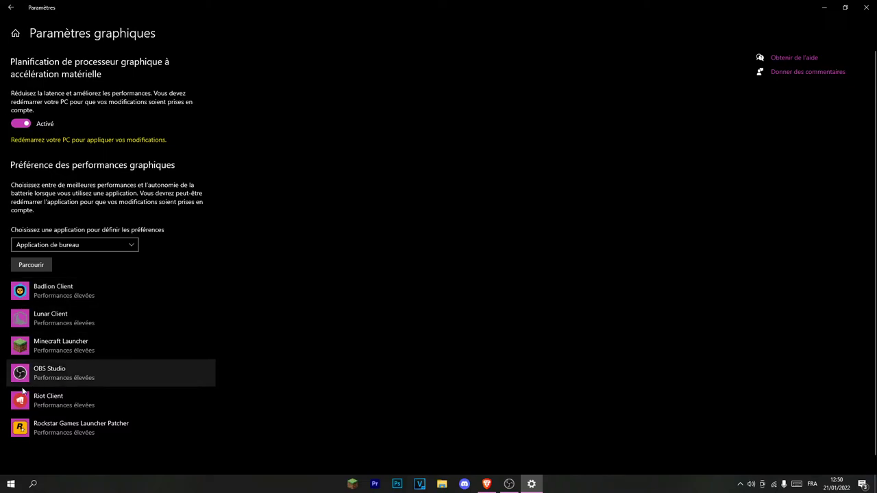
# - Expand the Riot Client entry in the graphics performance preferences to view its details
pyautogui.click(99, 409)
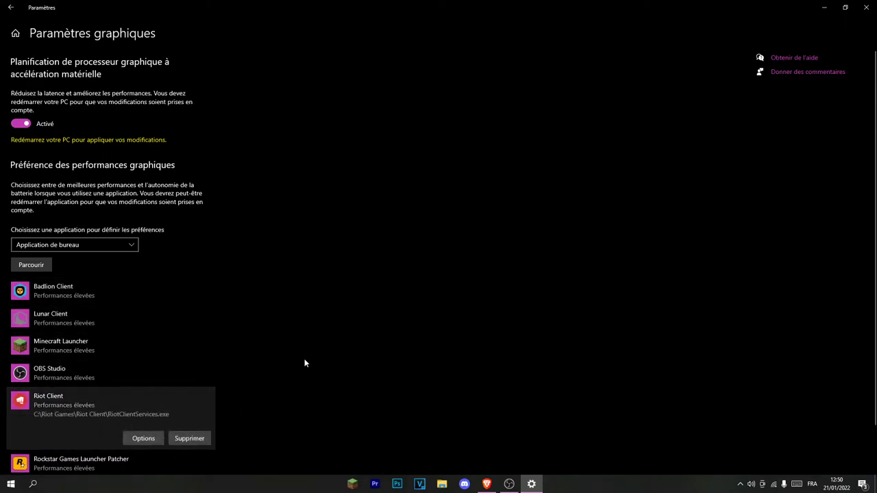
pyautogui.scroll(-2, 215, 256)
pyautogui.scroll(2, 260, 268)
# - Try to add the VALORANT shortcut from C:\ProgramData\Microsoft\Windows\Start Menu\Programs\Riot Games to the graphics performance preferences
pyautogui.click(32, 266)
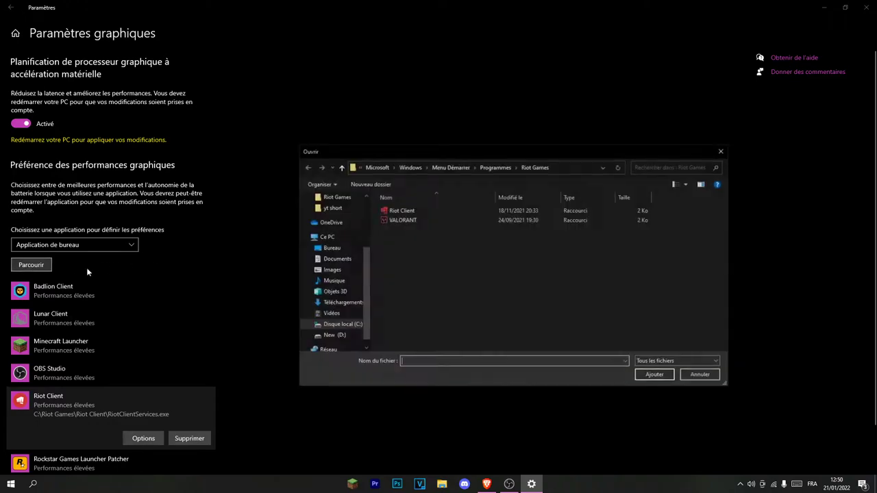
pyautogui.click(331, 248)
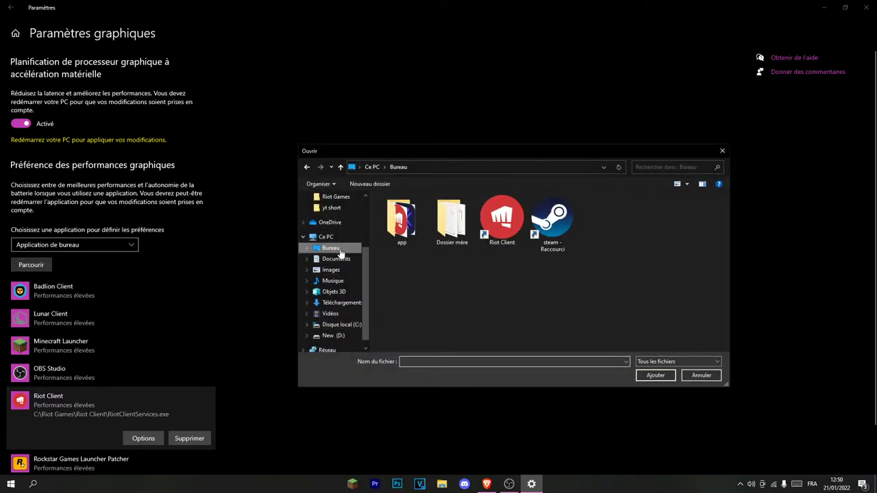
pyautogui.moveTo(481, 152); pyautogui.dragTo(438, 124)
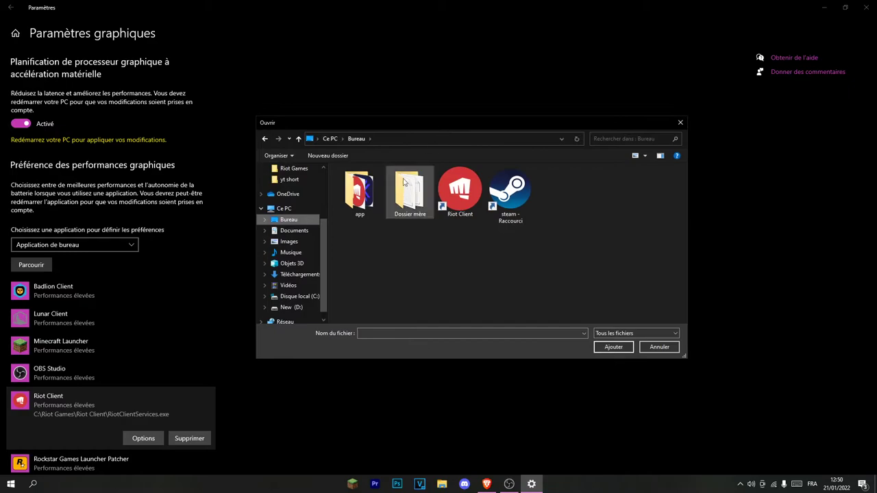
pyautogui.click(398, 140)
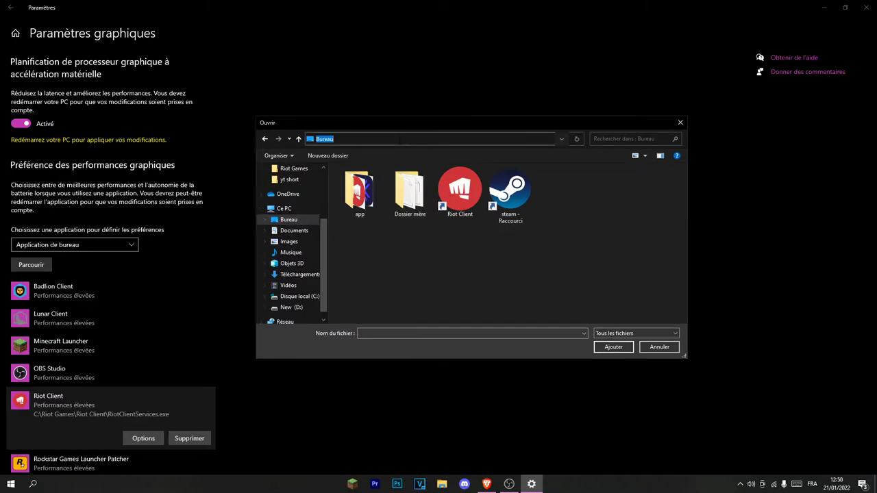
pyautogui.write('C:\\ProgramData\\Microsoft\\Windows\\Start Menu\\Programs\\Riot Games')
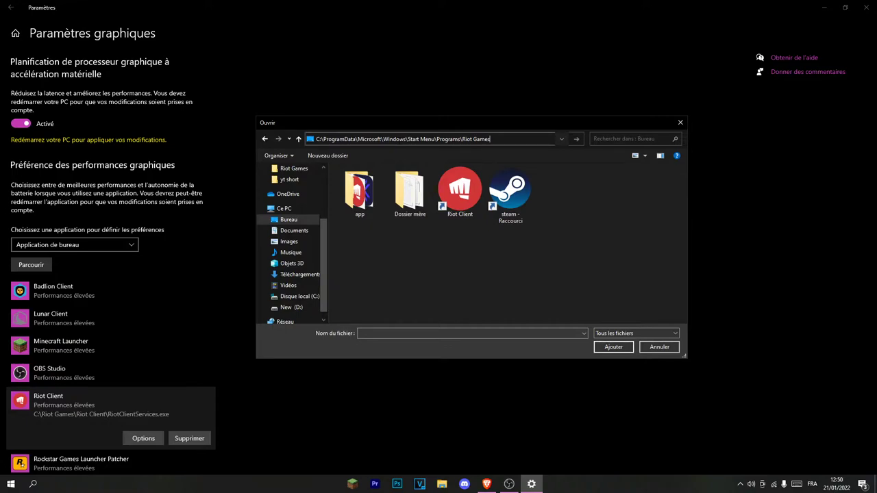
pyautogui.press('Return')
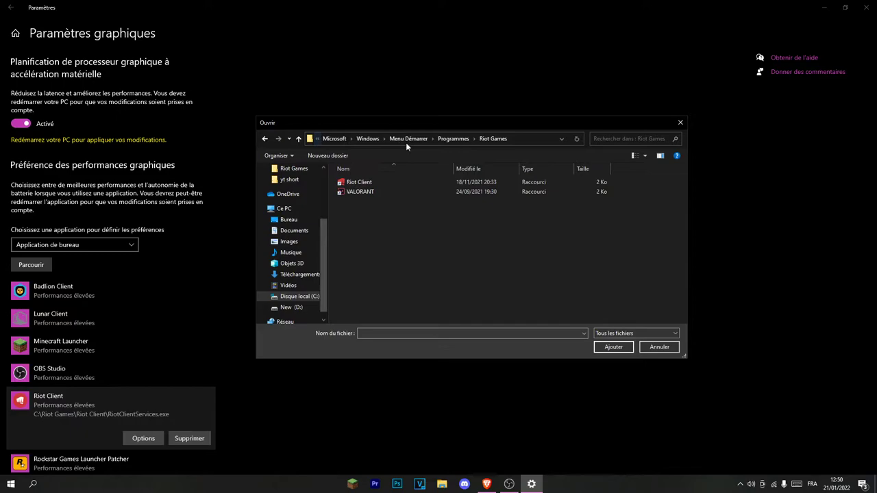
pyautogui.click(360, 191)
pyautogui.click(606, 350)
pyautogui.scroll(-2, 197, 310)
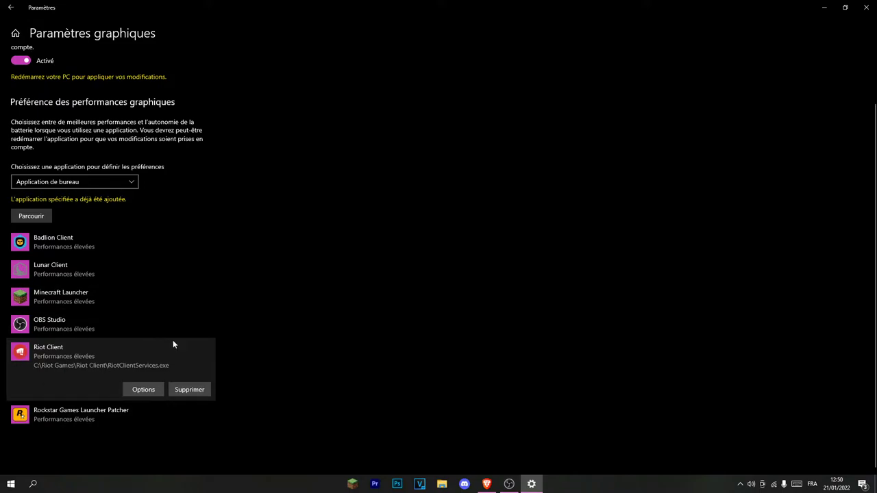
# - Save the Riot Client graphics preference as Performances élevées and leave the graphics settings
pyautogui.click(150, 390)
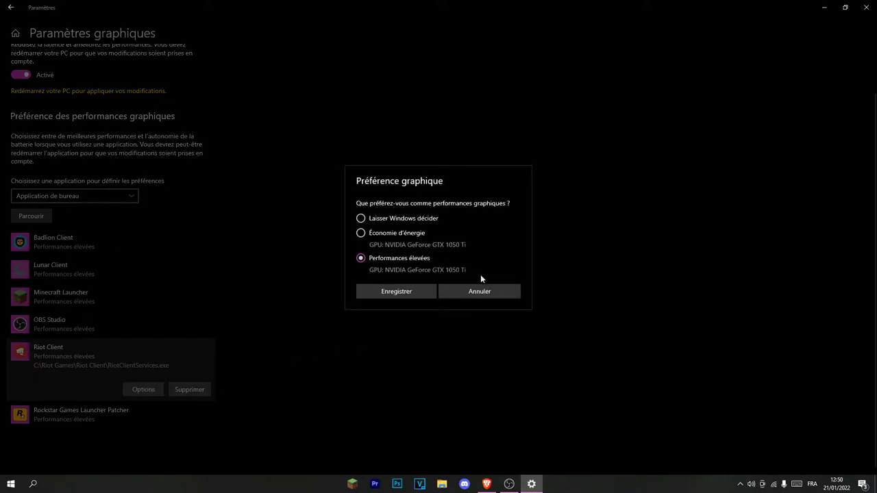
pyautogui.click(412, 293)
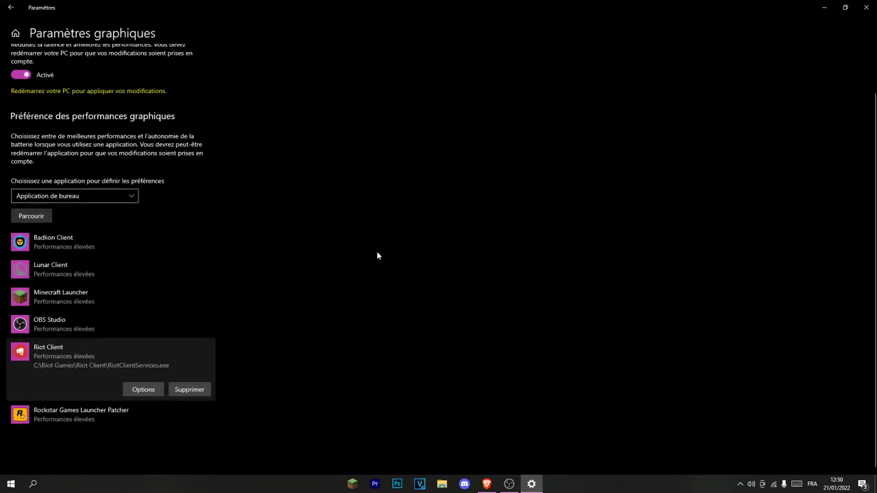
pyautogui.click(10, 8)
# - Open the additional power settings from the Système settings, make sure the Performances élevées plan is selected, and close the windows
pyautogui.click(11, 30)
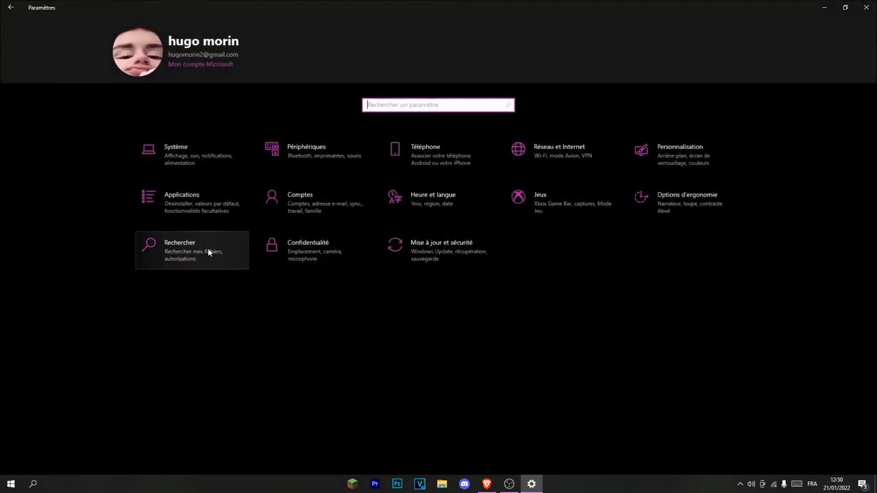
pyautogui.click(159, 163)
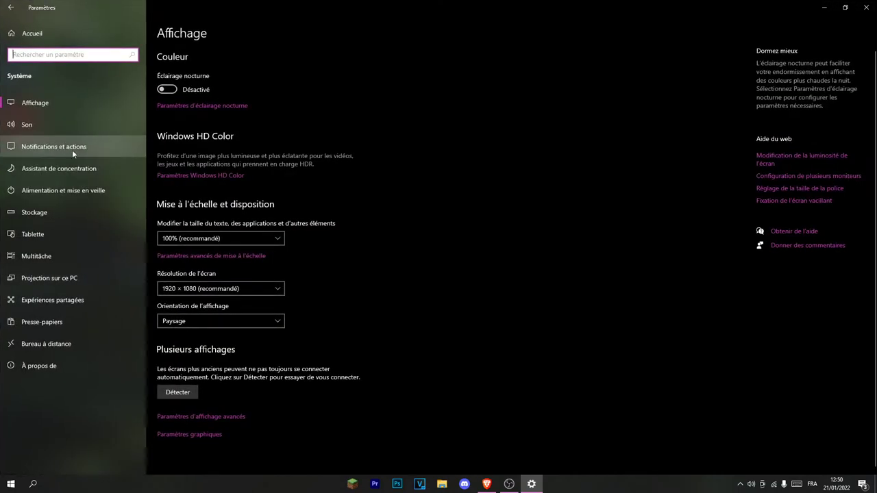
pyautogui.click(89, 195)
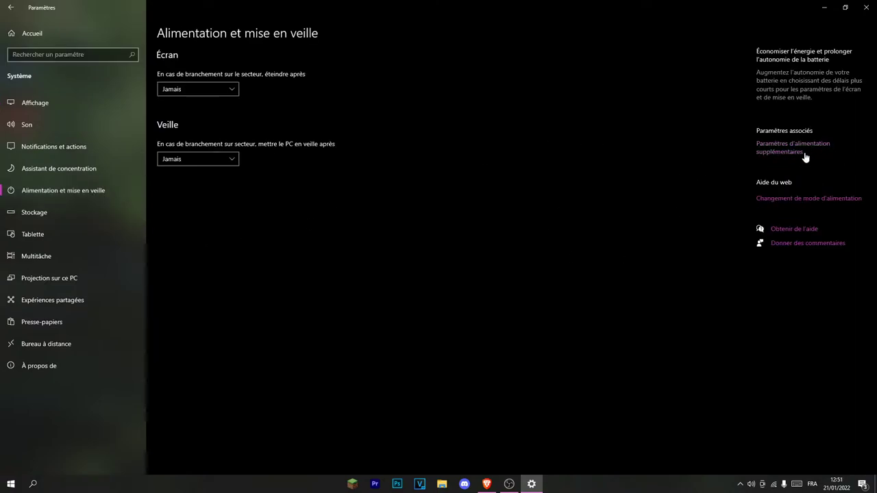
pyautogui.click(779, 152)
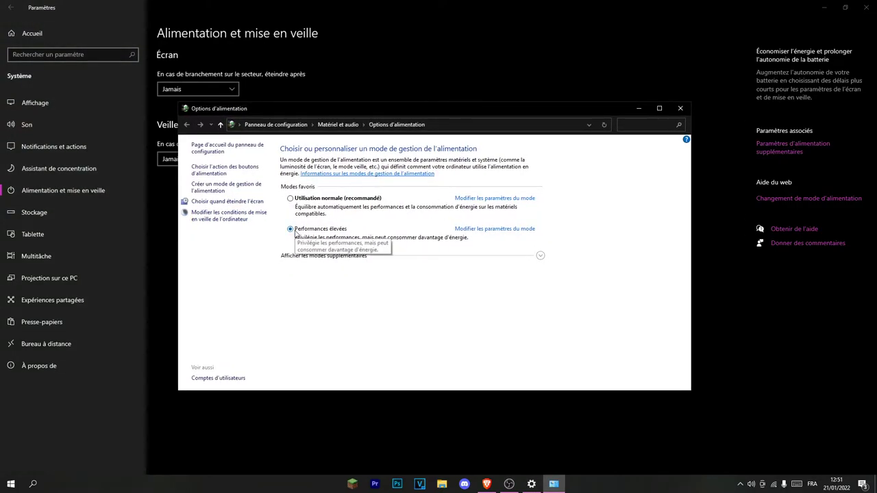
pyautogui.hotkey('alt', 'F4')
pyautogui.click(864, 8)
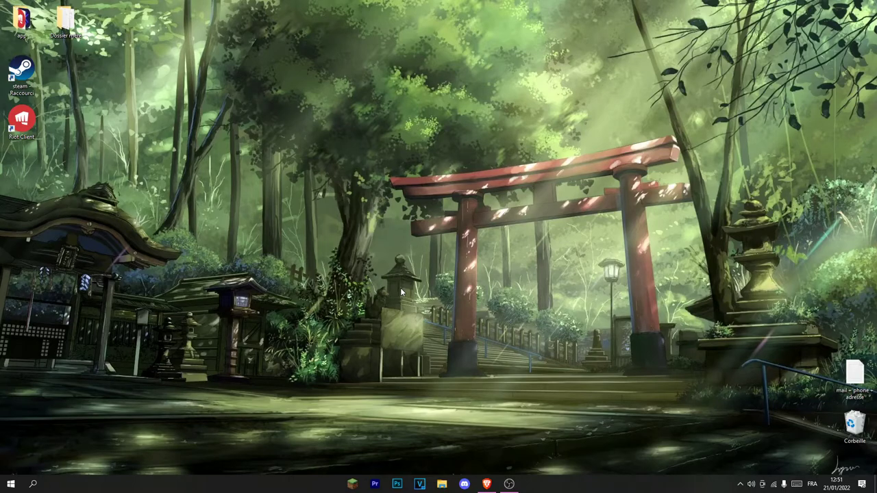
pyautogui.rightClick(410, 229)
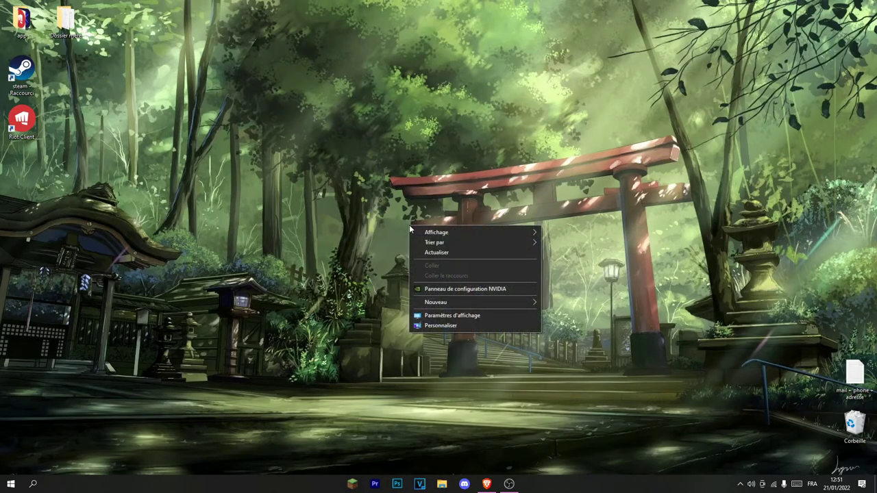
pyautogui.click(378, 276)
pyautogui.rightClick(378, 276)
pyautogui.click(377, 197)
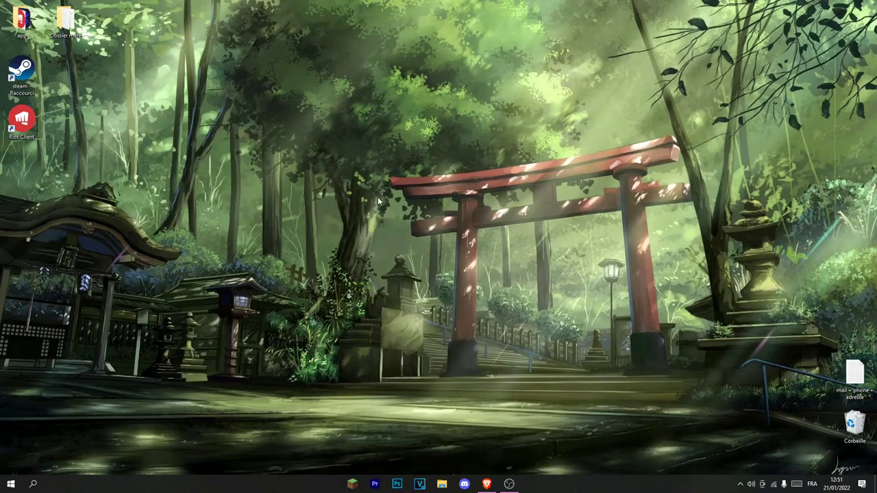
pyautogui.rightClick(378, 196)
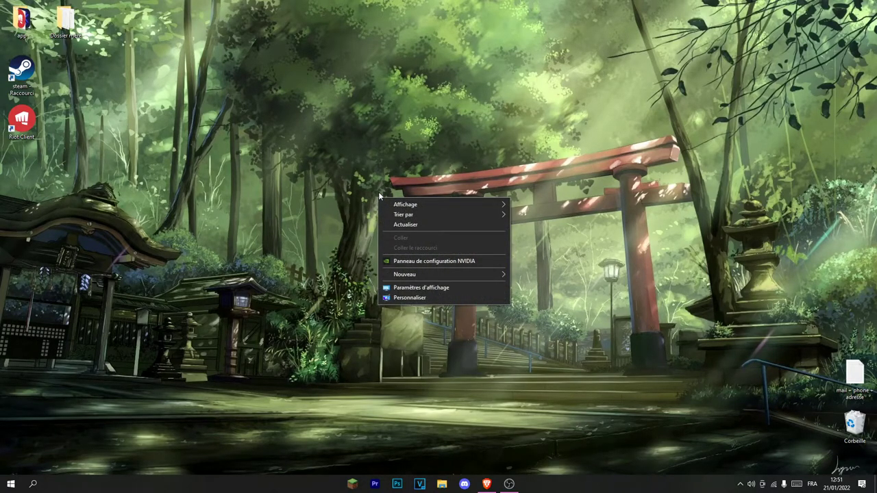
pyautogui.click(331, 174)
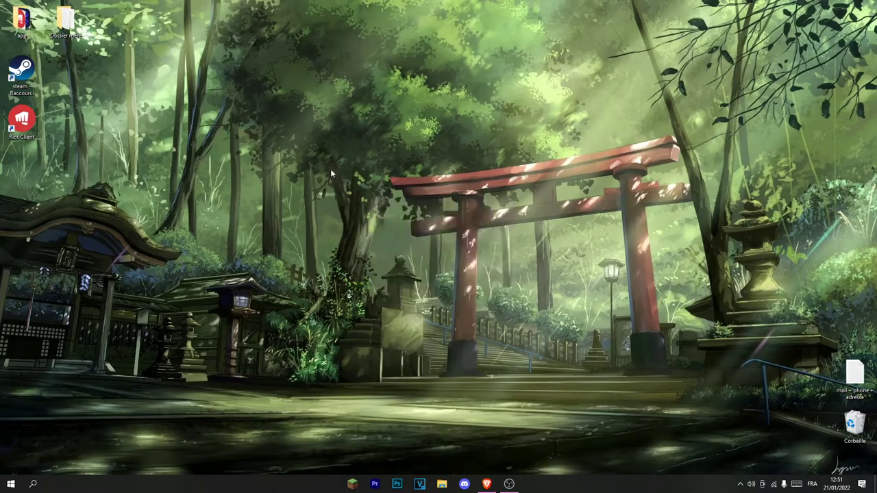
# - Switch to the NVIDIA Control Panel and open the Changer la résolution page
pyautogui.rightClick(406, 174)
pyautogui.click(432, 233)
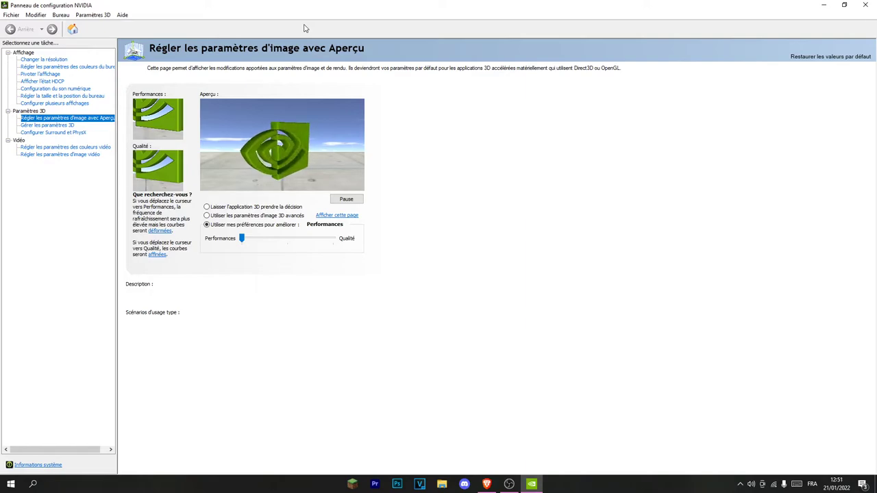
pyautogui.click(35, 60)
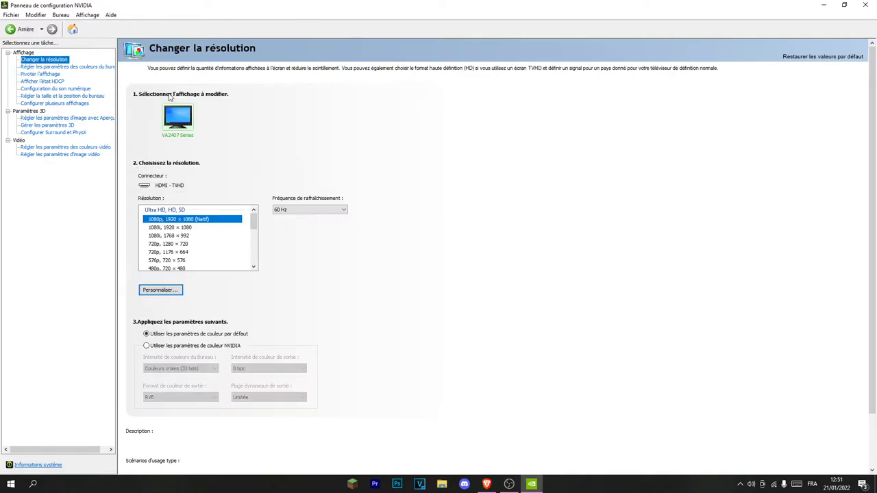
# - Set the monitor's refresh rate to 60 Hz at the native 1920 × 1080 resolution, then apply and keep the change
pyautogui.click(327, 209)
pyautogui.click(309, 225)
pyautogui.click(294, 211)
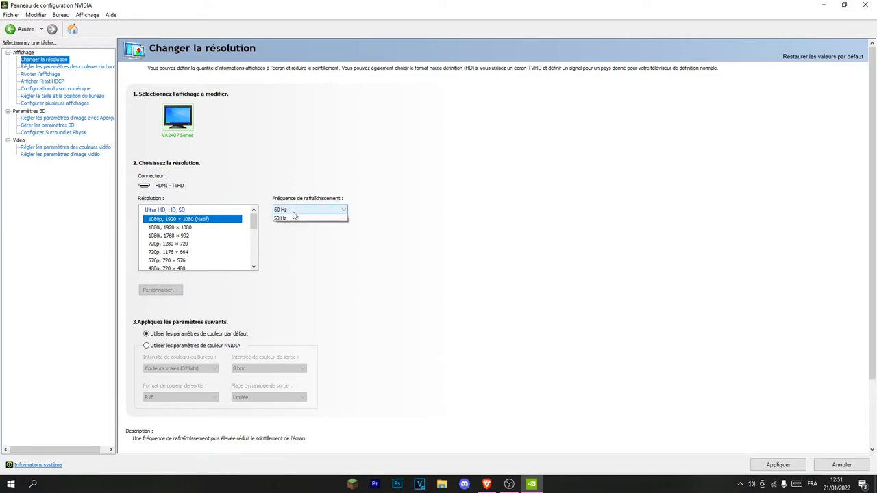
pyautogui.click(311, 218)
pyautogui.click(308, 213)
pyautogui.click(296, 220)
pyautogui.click(297, 211)
pyautogui.click(305, 218)
pyautogui.click(311, 210)
pyautogui.click(322, 220)
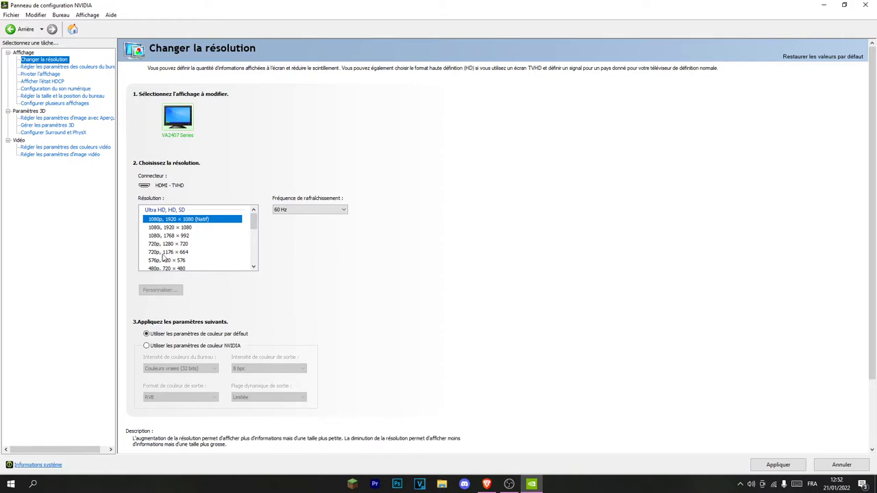
pyautogui.click(771, 465)
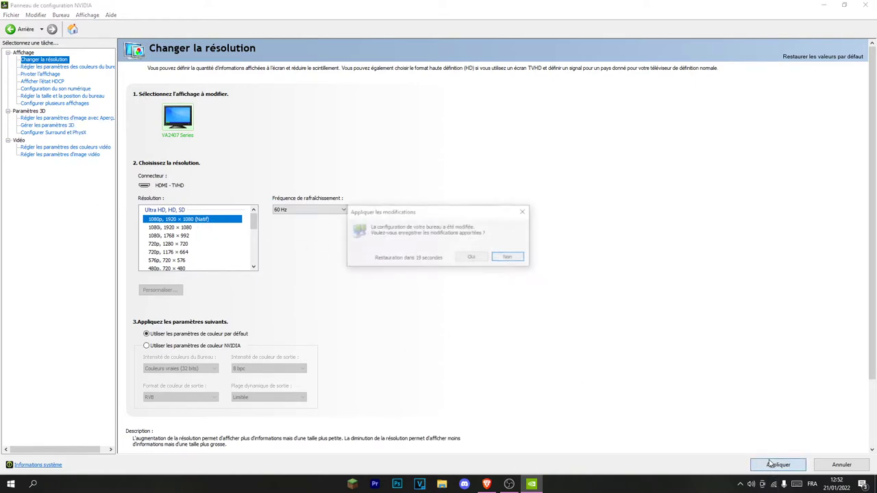
pyautogui.click(470, 257)
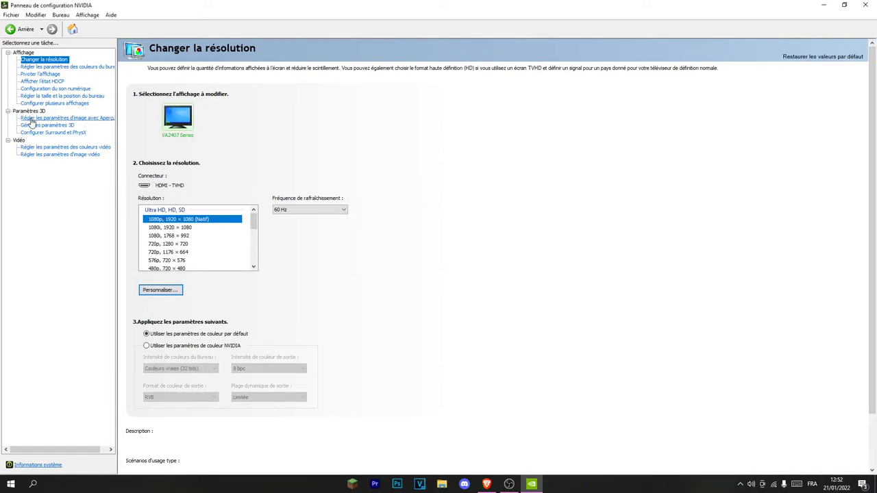
# - In the image settings with preview, choose Utiliser mes préférences pour améliorer and set the preference fully to Performances
pyautogui.click(31, 120)
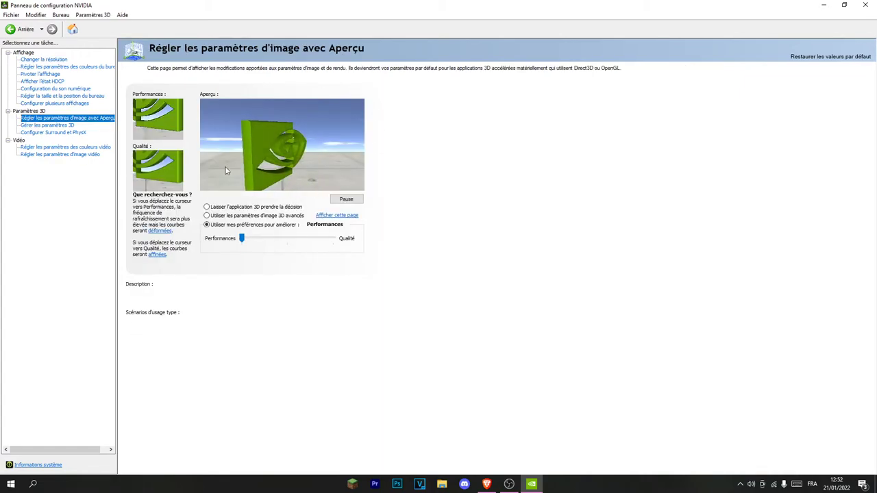
pyautogui.moveTo(246, 200)
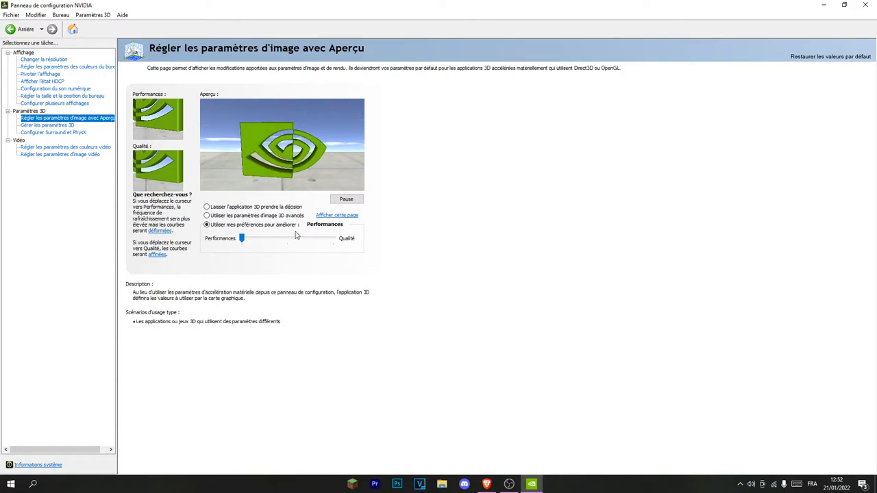
pyautogui.click(208, 207)
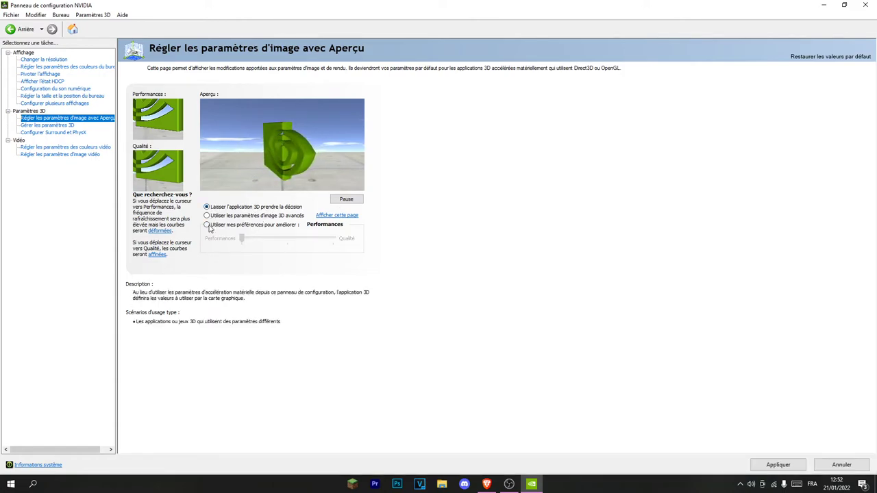
pyautogui.moveTo(210, 229)
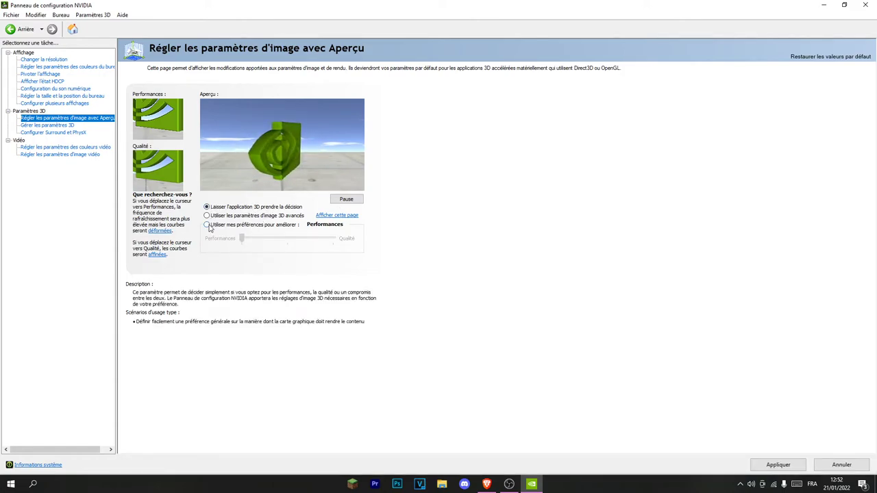
pyautogui.click(207, 225)
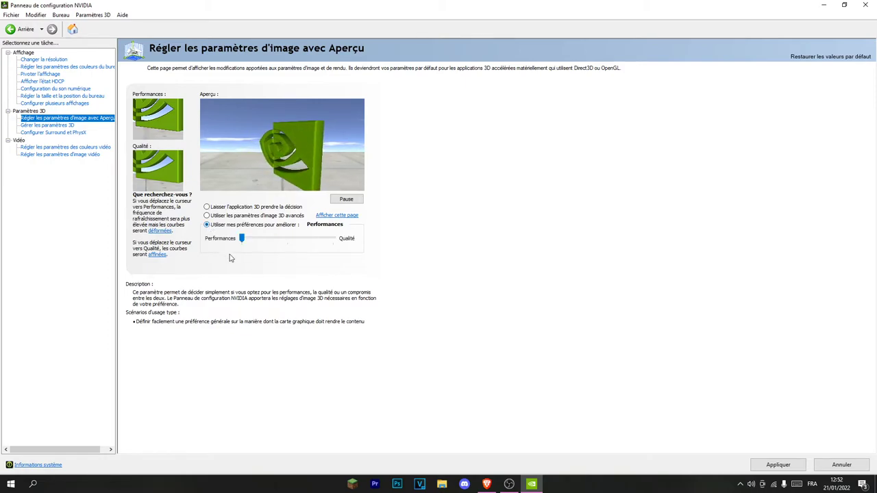
pyautogui.click(250, 242)
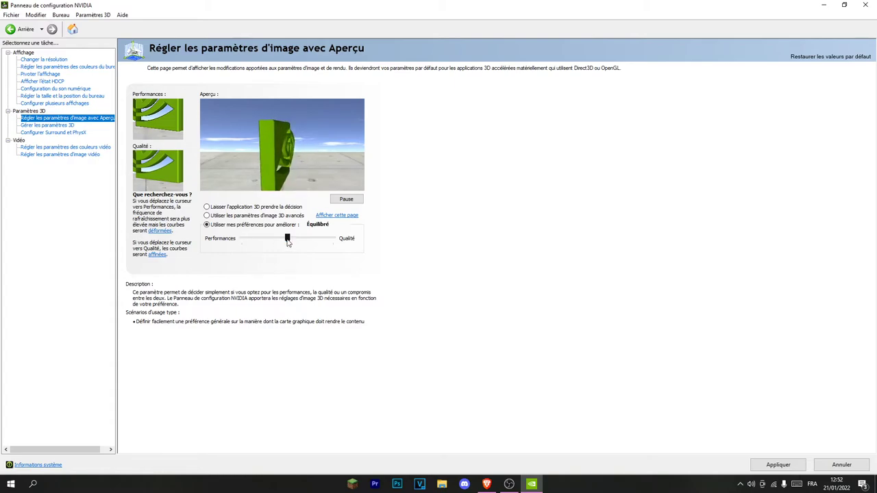
pyautogui.moveTo(285, 242); pyautogui.dragTo(240, 241)
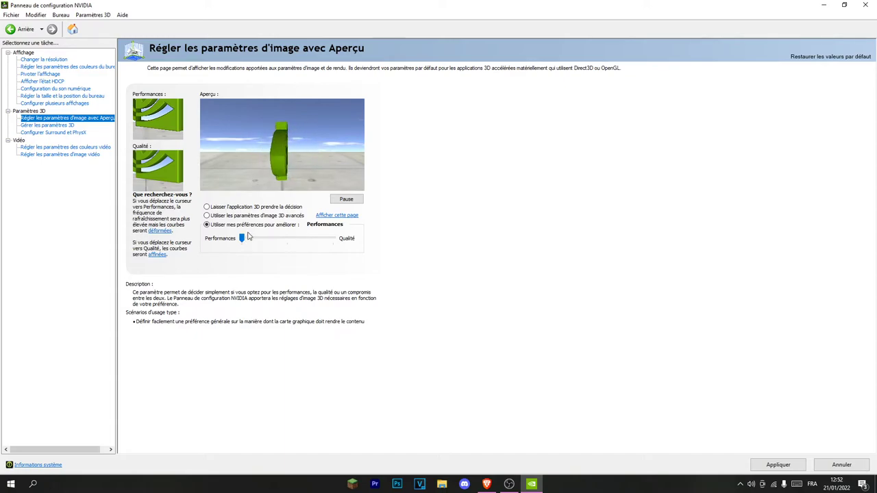
pyautogui.moveTo(243, 238)
pyautogui.mouseDown()
pyautogui.moveTo(364, 237)
pyautogui.moveTo(241, 237)
pyautogui.mouseUp()
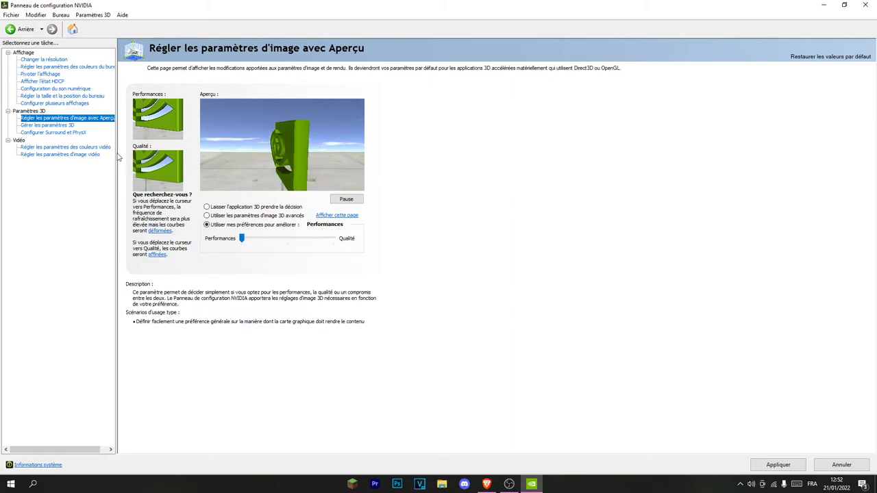
# - Set the global 3D power management mode to Privilégier les performances maximales and close the NVIDIA Control Panel
pyautogui.click(67, 128)
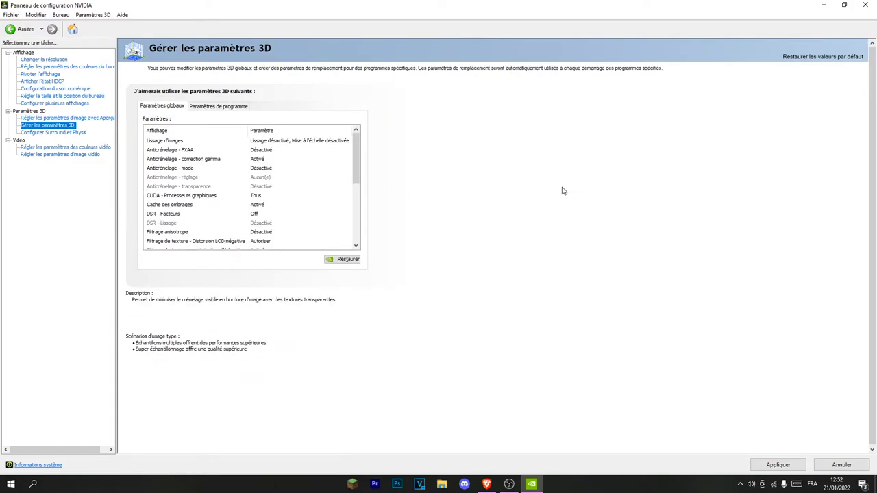
pyautogui.moveTo(357, 159); pyautogui.dragTo(357, 187)
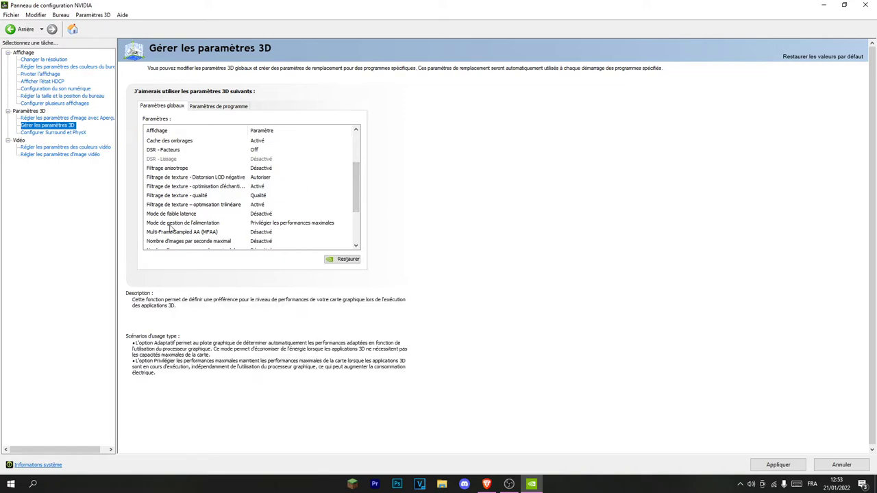
pyautogui.click(258, 223)
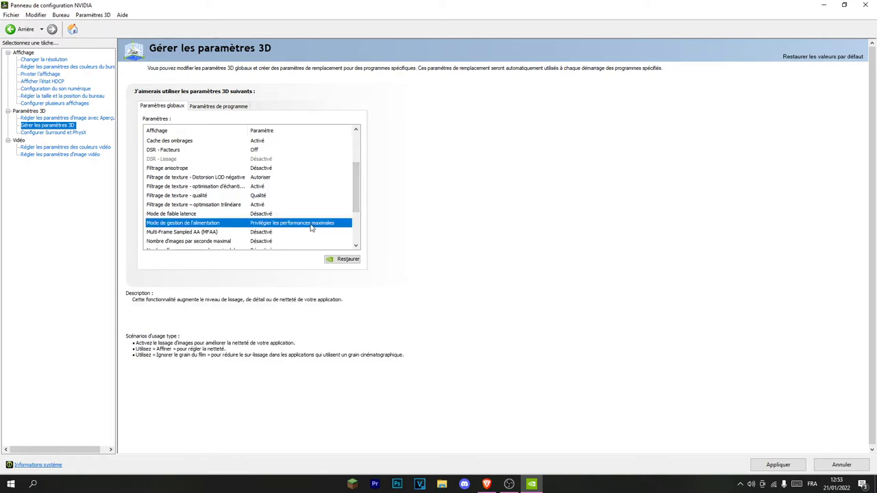
pyautogui.click(311, 226)
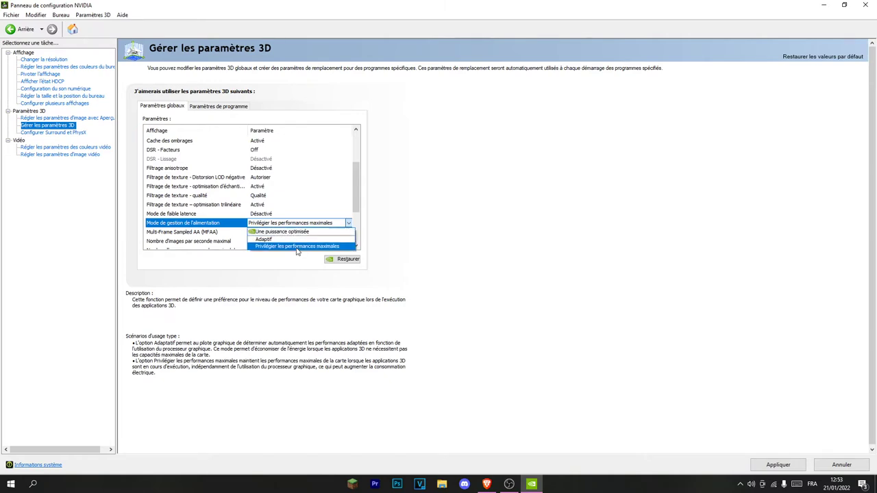
pyautogui.click(294, 247)
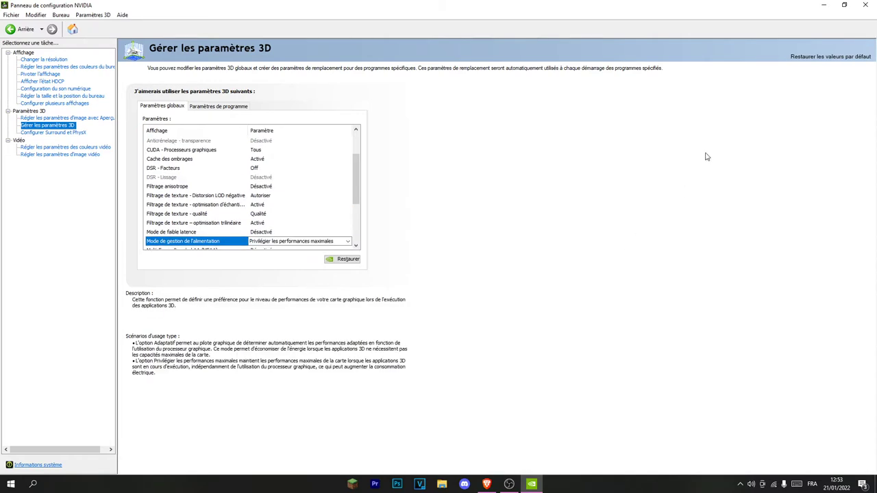
pyautogui.click(863, 4)
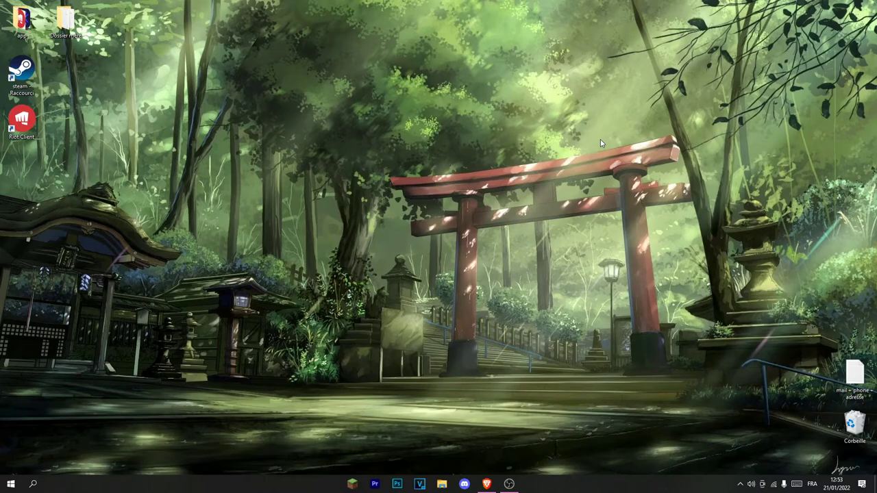
# - Switch to VALORANT and open its settings to review the Graphics Quality and General options
pyautogui.click(509, 484)
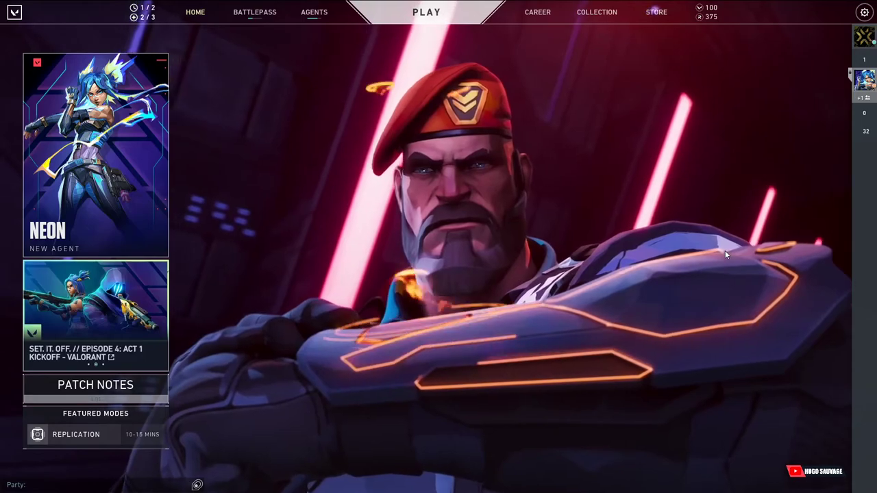
pyautogui.click(864, 11)
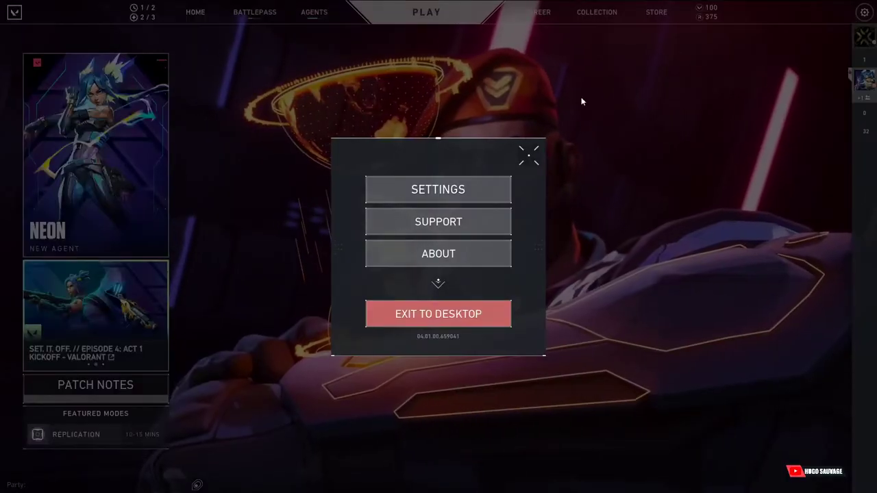
pyautogui.click(470, 190)
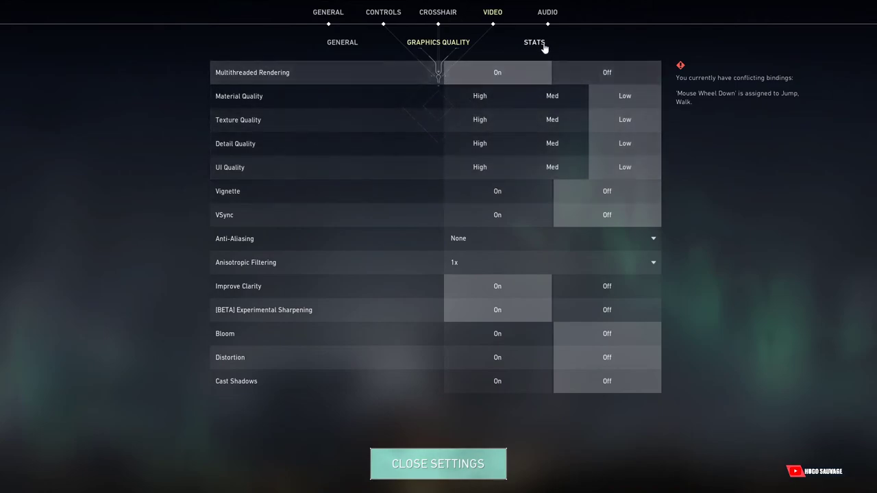
pyautogui.click(339, 10)
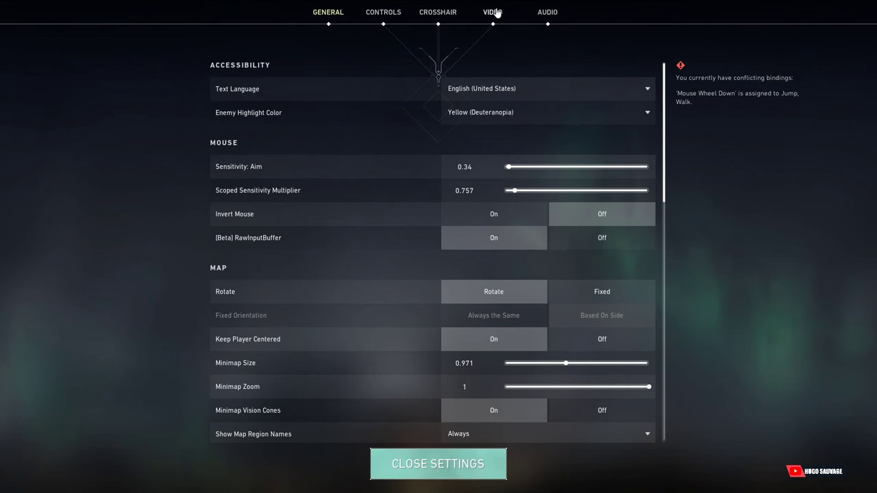
# - In the general video settings, turn Limit FPS Always off and choose On + Boost for NVIDIA Reflex Low Latency
pyautogui.click(493, 11)
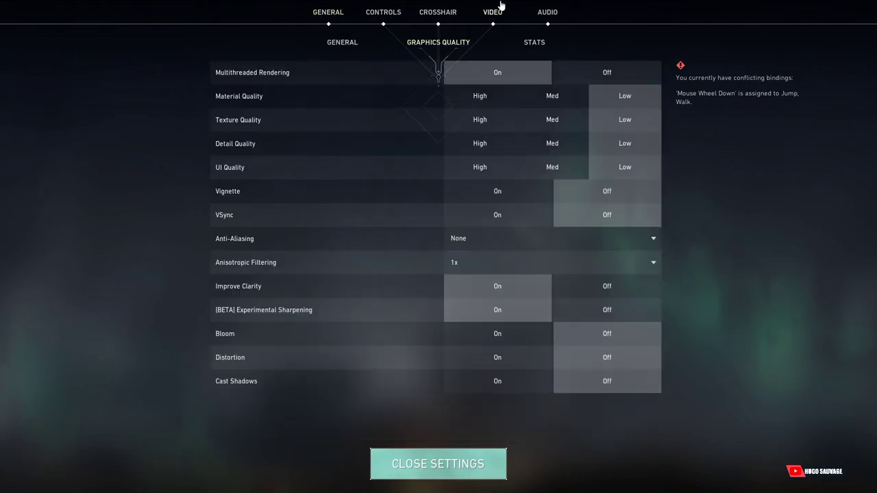
pyautogui.click(338, 44)
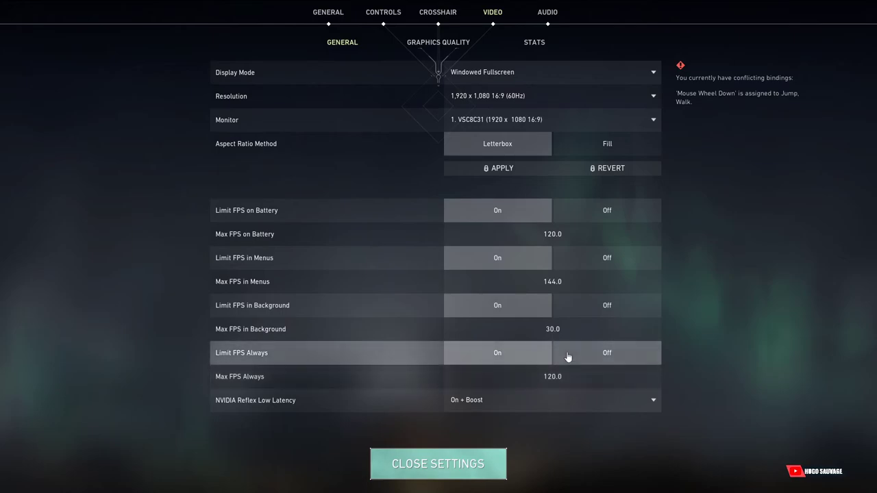
pyautogui.click(606, 358)
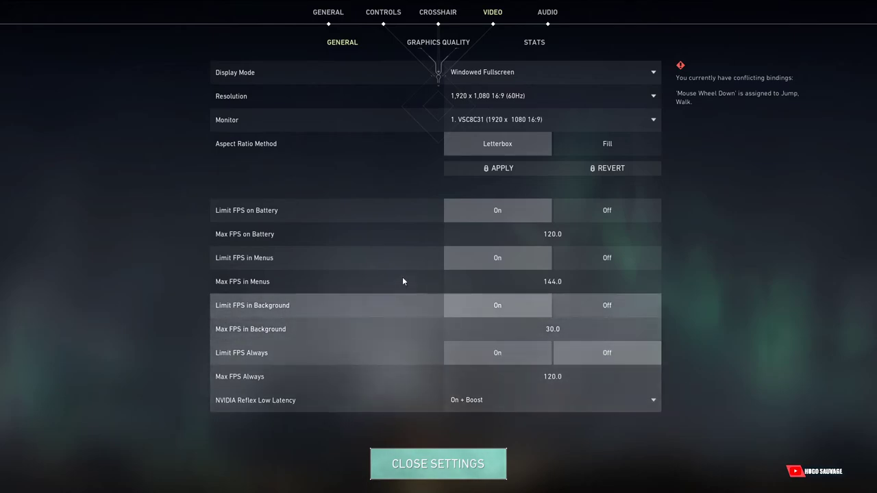
pyautogui.moveTo(255, 403)
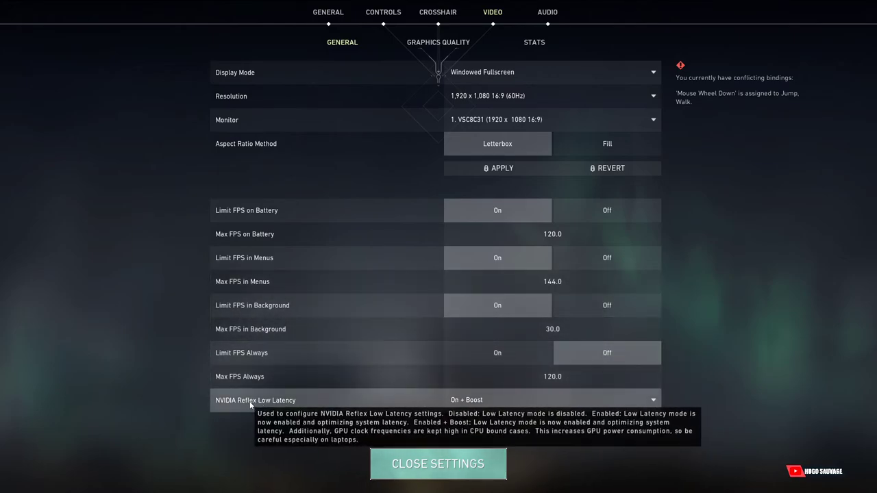
pyautogui.click(594, 404)
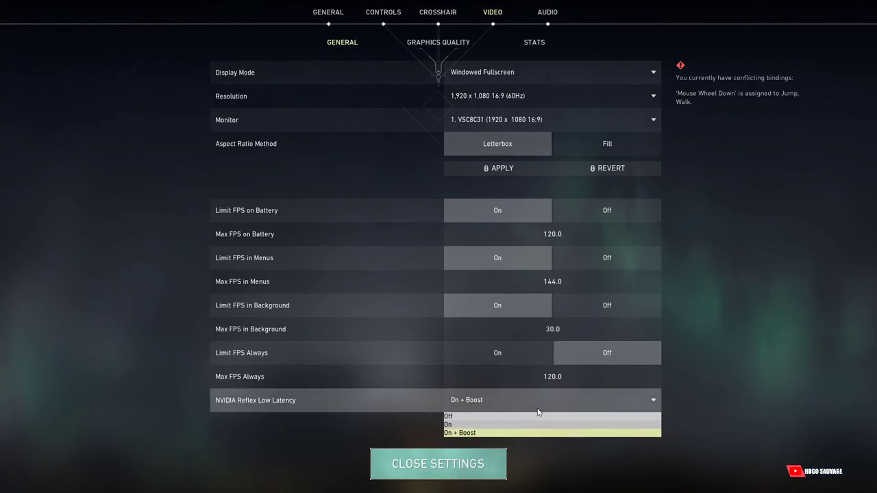
pyautogui.click(483, 435)
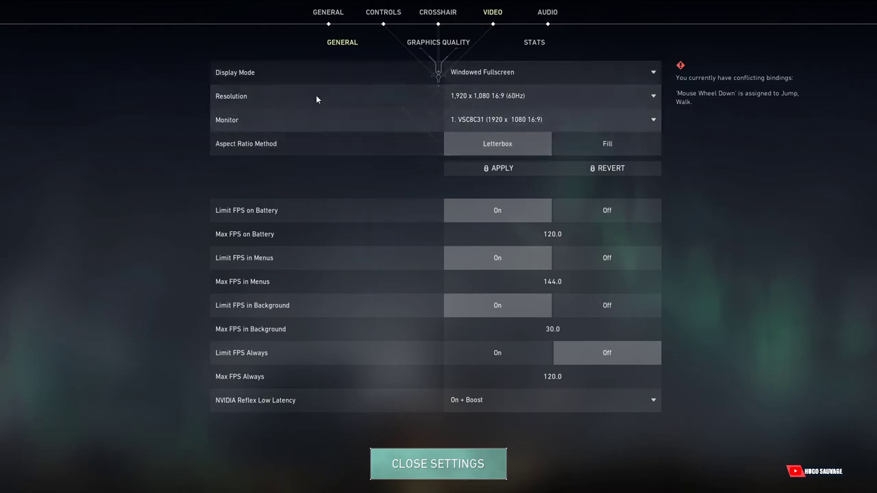
# - Review the Graphics Quality video options, from Multithreaded Rendering to Cast Shadows, and close the game's settings
pyautogui.click(426, 40)
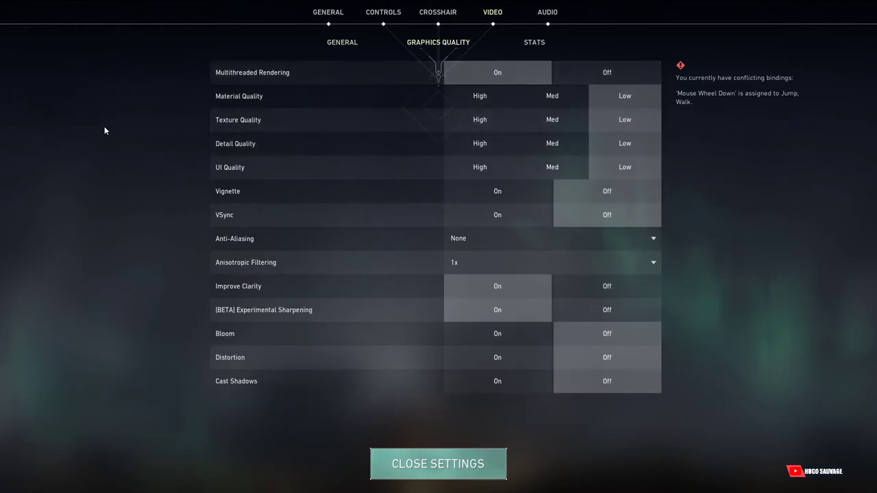
pyautogui.moveTo(266, 74)
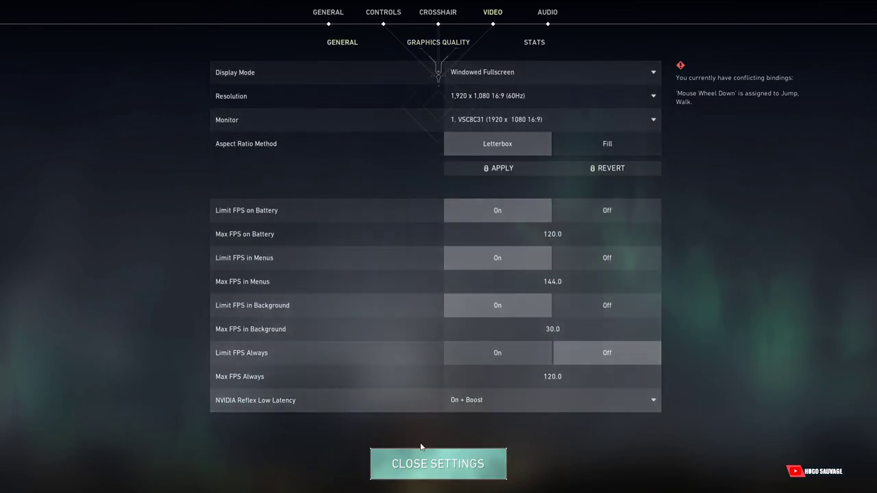
pyautogui.click(422, 455)
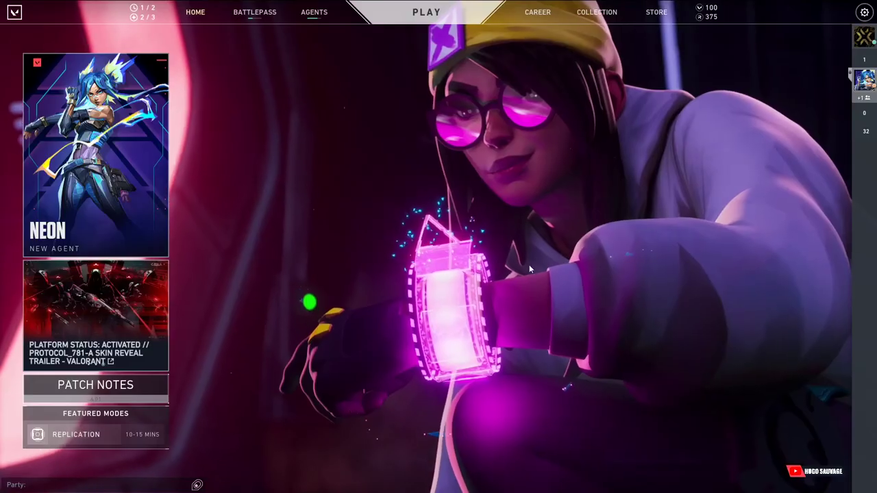